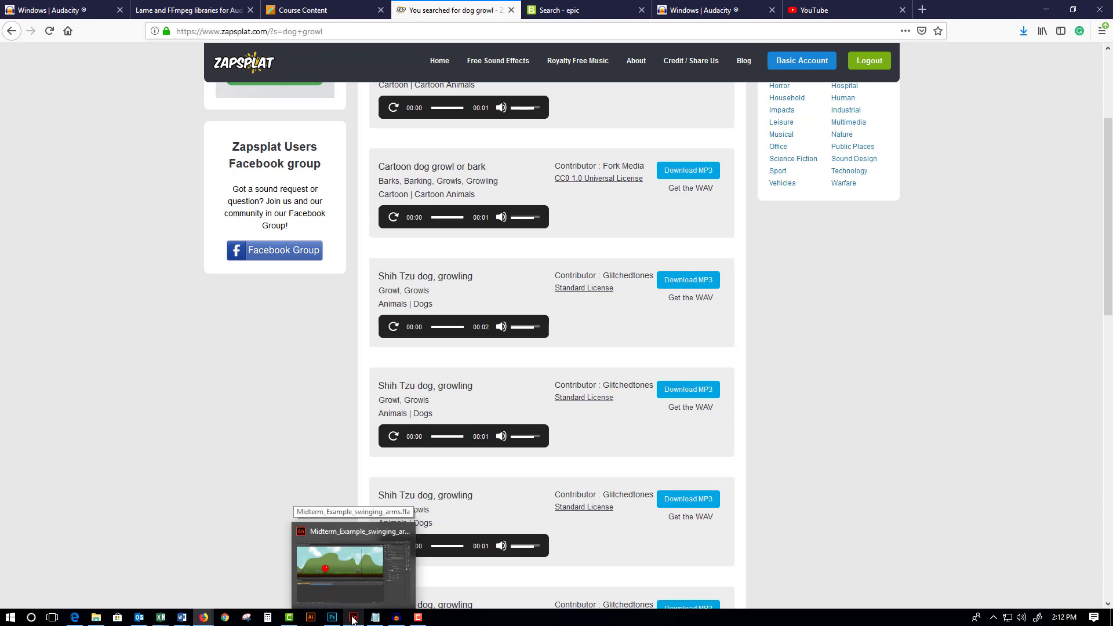
Switch to Adobe Animate and review the Square Right, Square Off and Circle Run scenes by scrubbing through their frames.
left_click(352, 617)
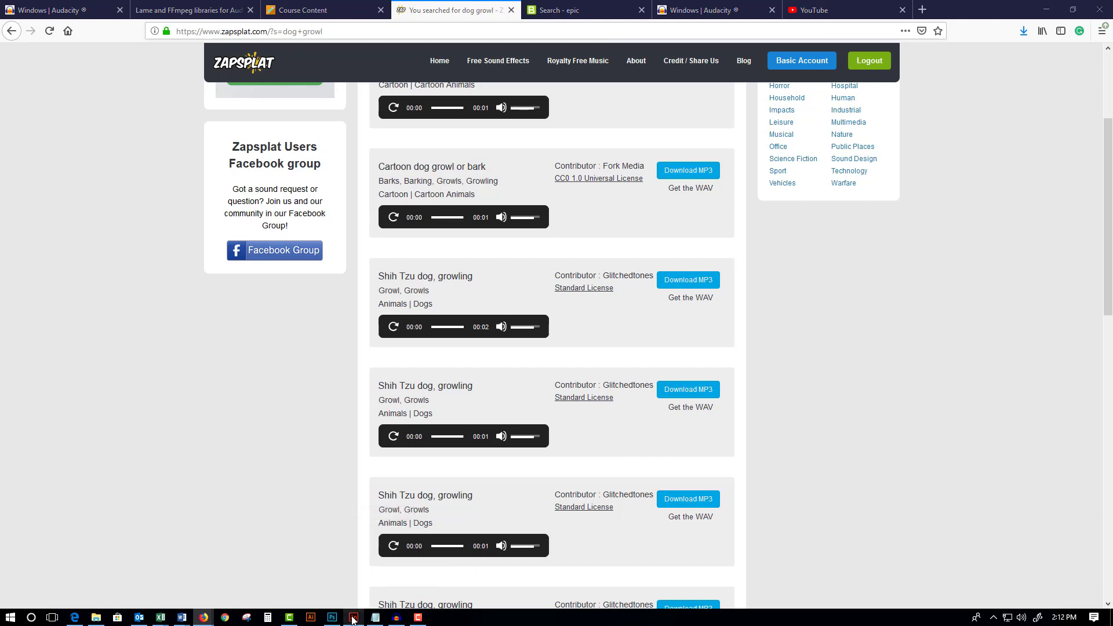
left_click(1049, 8)
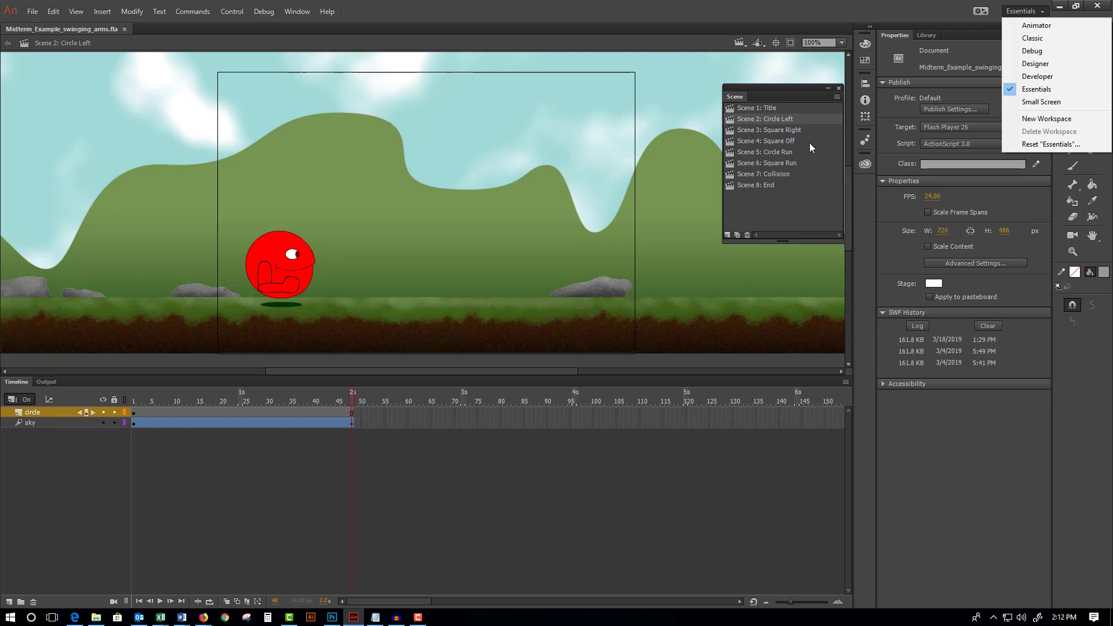
left_click(787, 130)
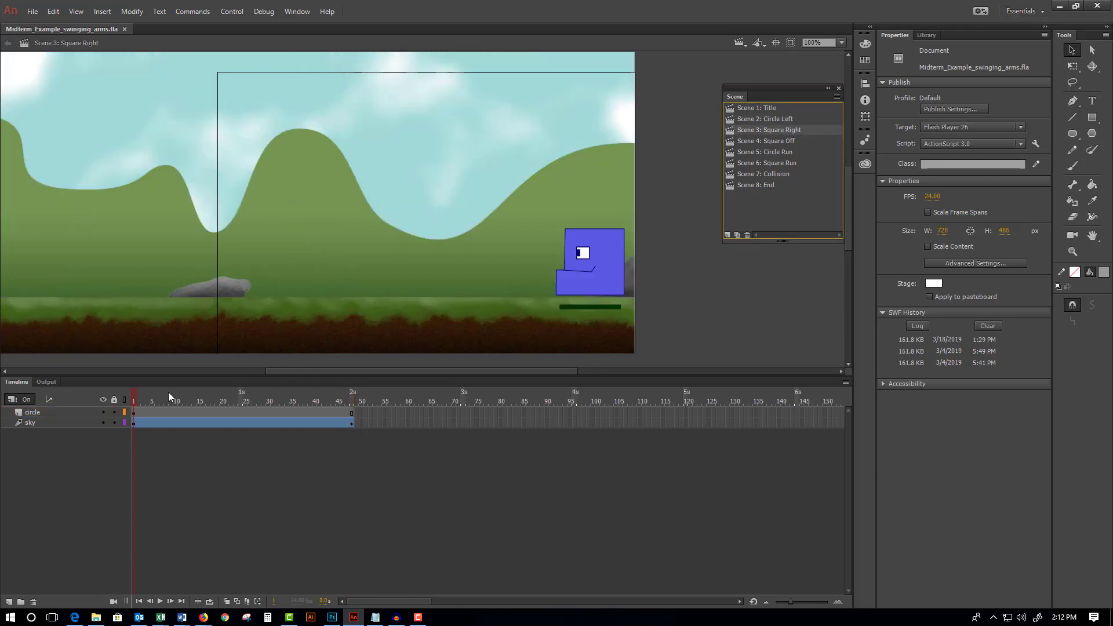
left_click_drag(137, 400, 352, 400)
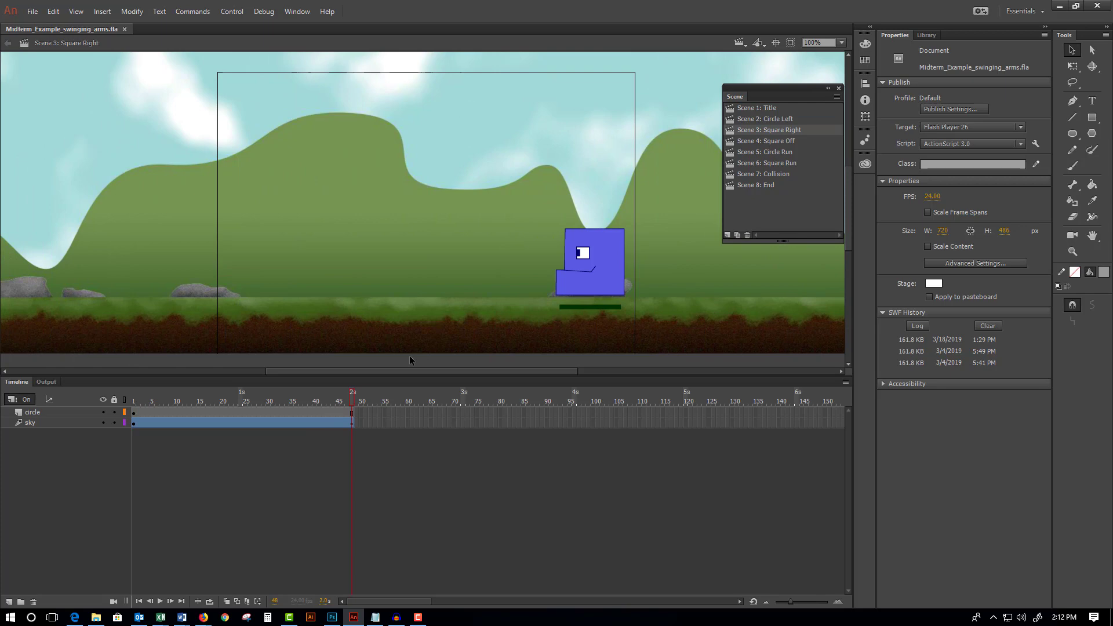
left_click(767, 141)
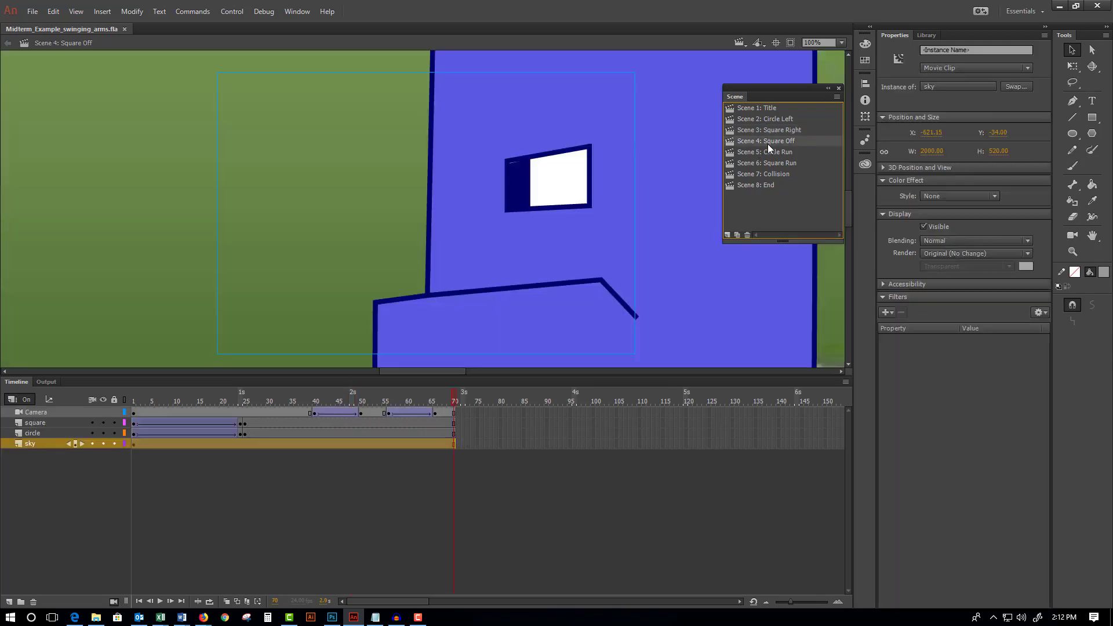
left_click(766, 152)
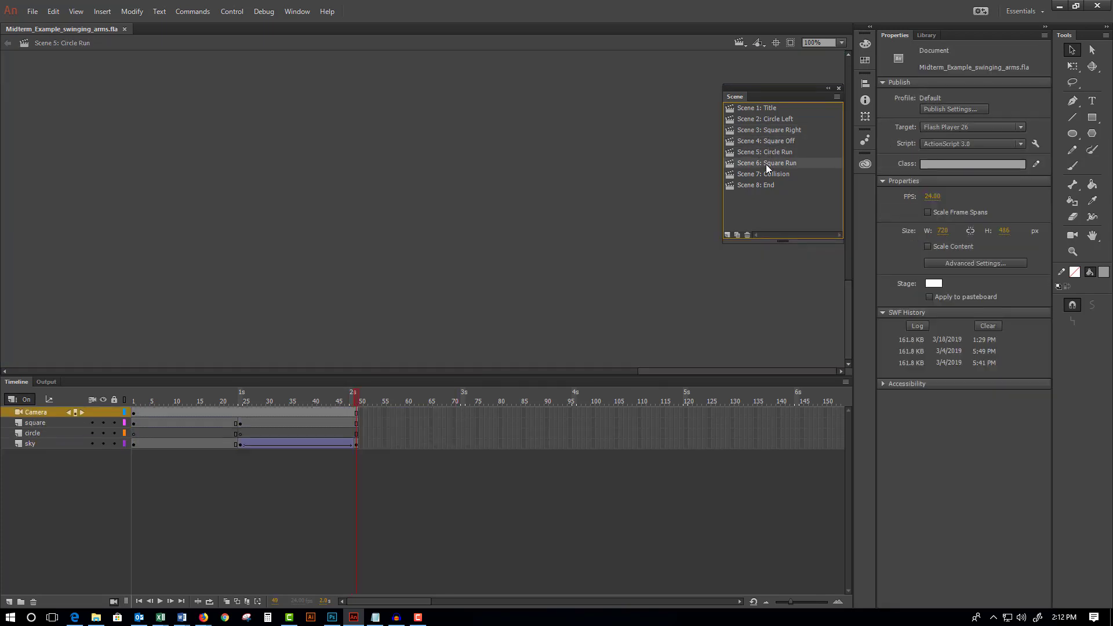
left_click(766, 151)
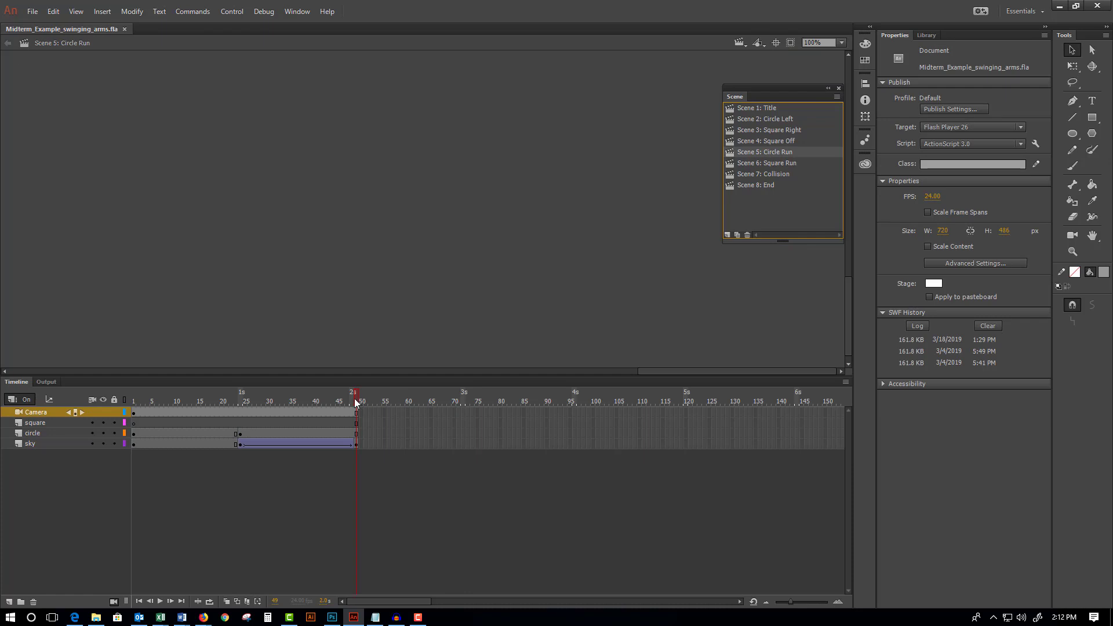
left_click_drag(356, 402, 119, 404)
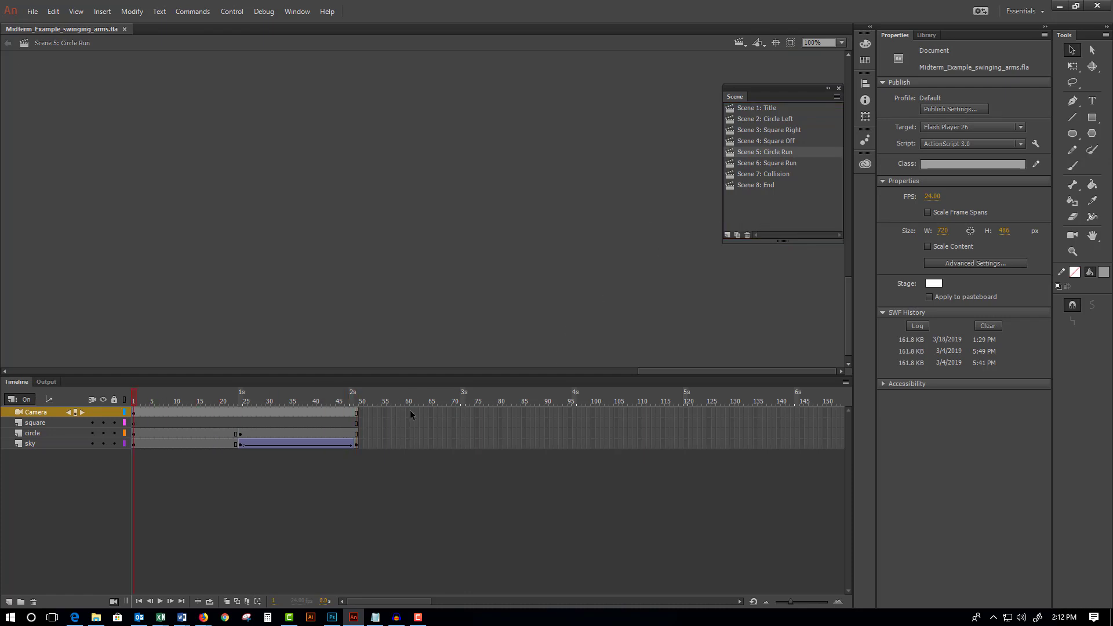
Compare the camera zooms in the Square Off scene with the start of the Circle Run scene, viewed at 25% zoom.
left_click(769, 143)
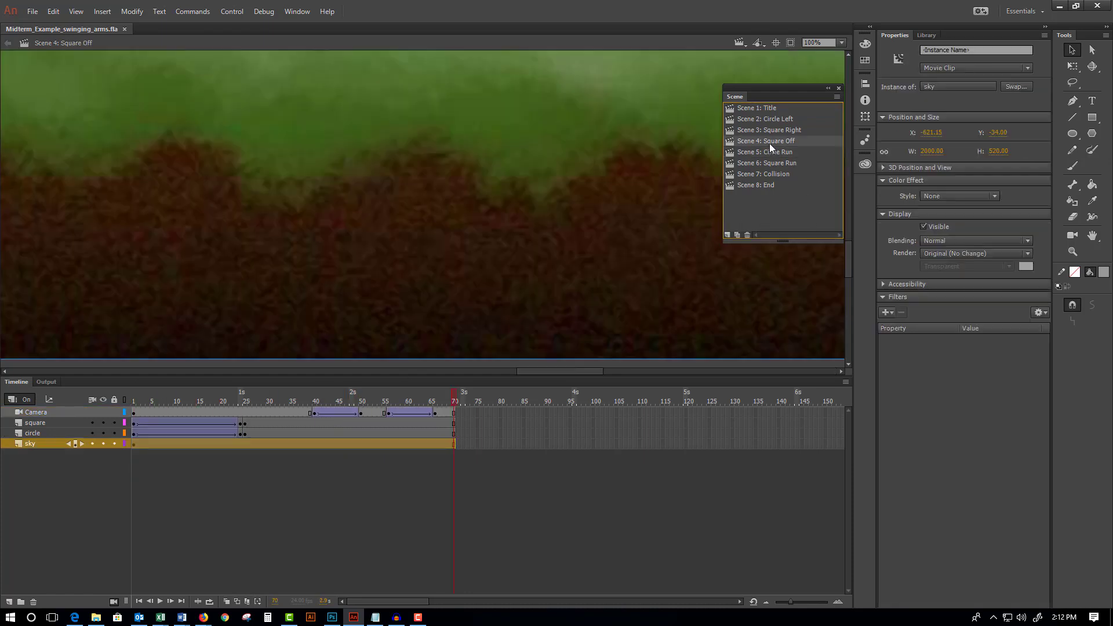
key("ctrl+minus")
key("ctrl+minus")
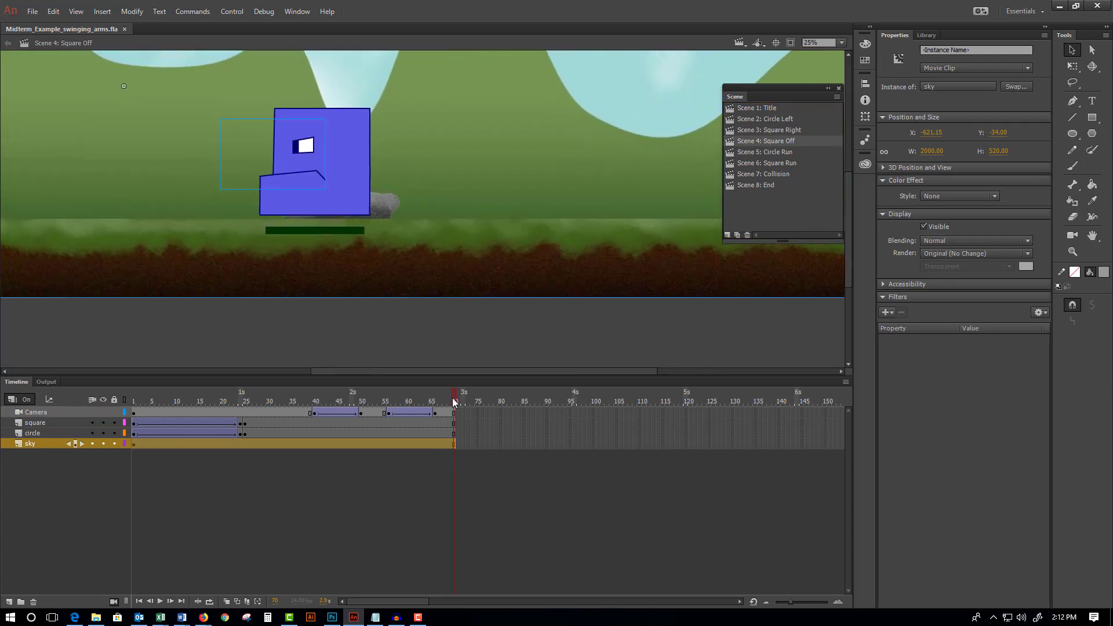
left_click(369, 401)
left_click_drag(358, 401, 397, 397)
left_click(766, 152)
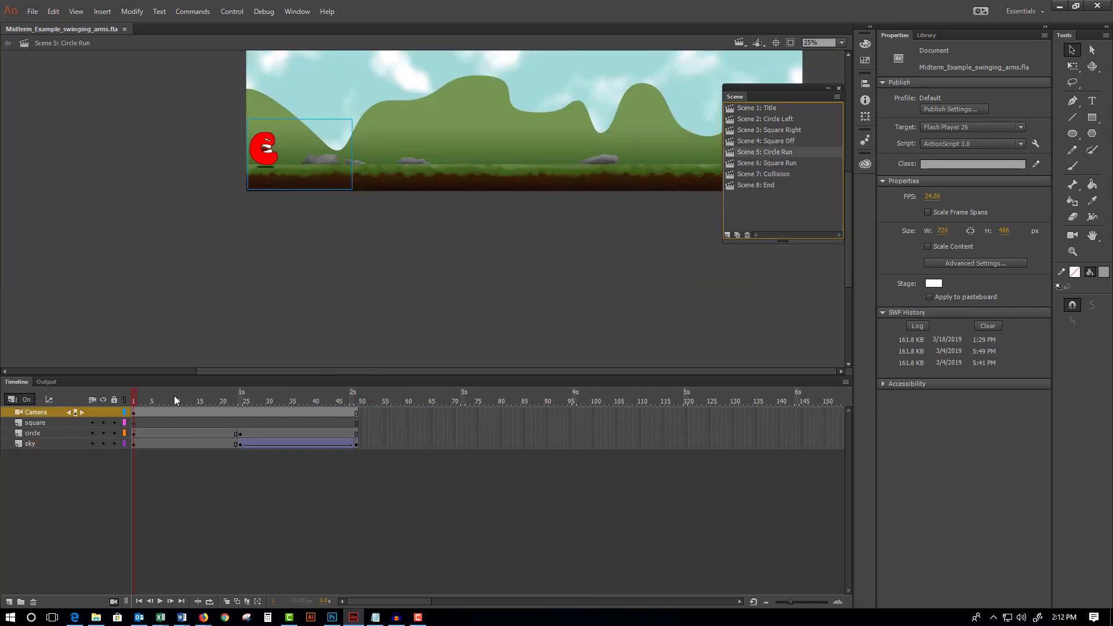
mouse_move(138, 404)
left_mouse_down()
mouse_move(259, 406)
mouse_move(117, 399)
left_mouse_up()
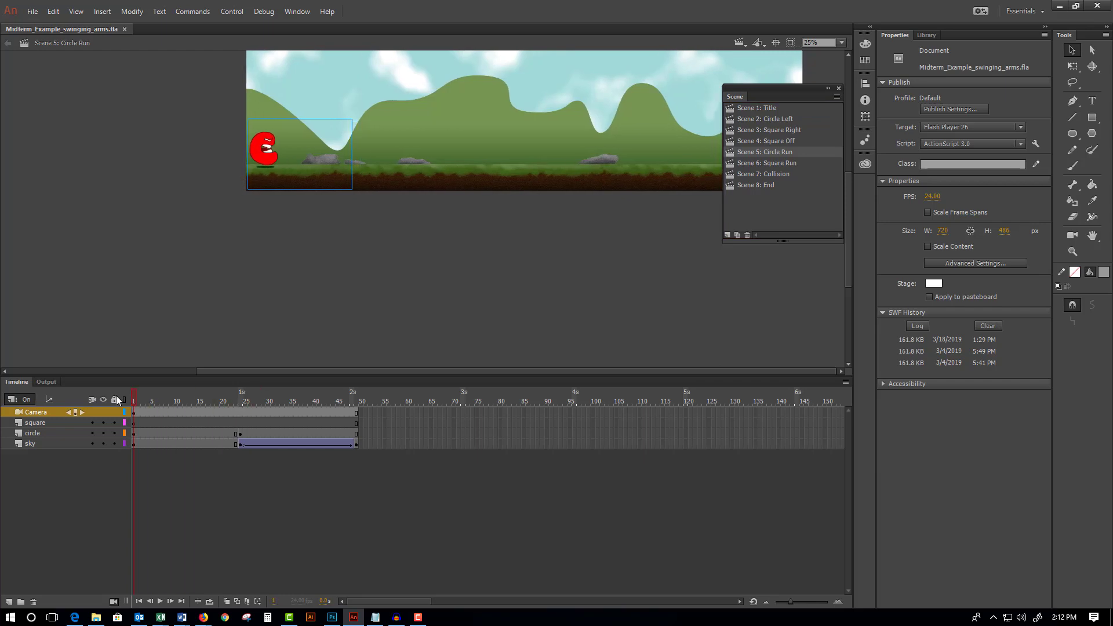
Examine the camera zoom moves in the Square Off scene and select the Camera keyframe at frame 40.
left_click(754, 141)
left_click_drag(396, 401, 362, 403)
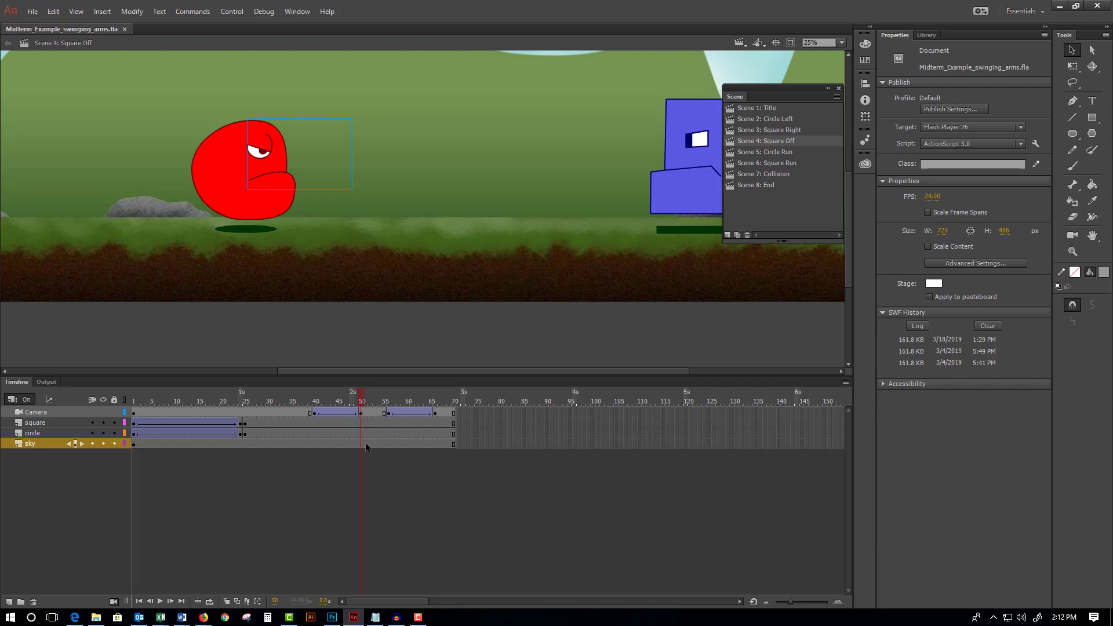
left_click(382, 402)
left_click(364, 403)
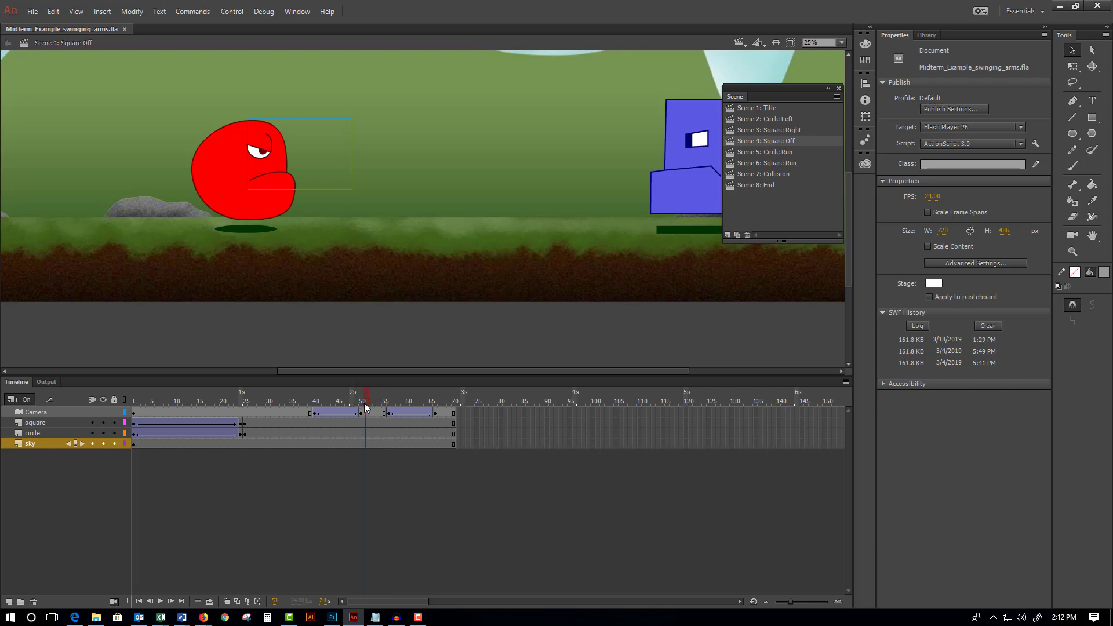
left_click(436, 410)
left_click_drag(435, 410, 316, 406)
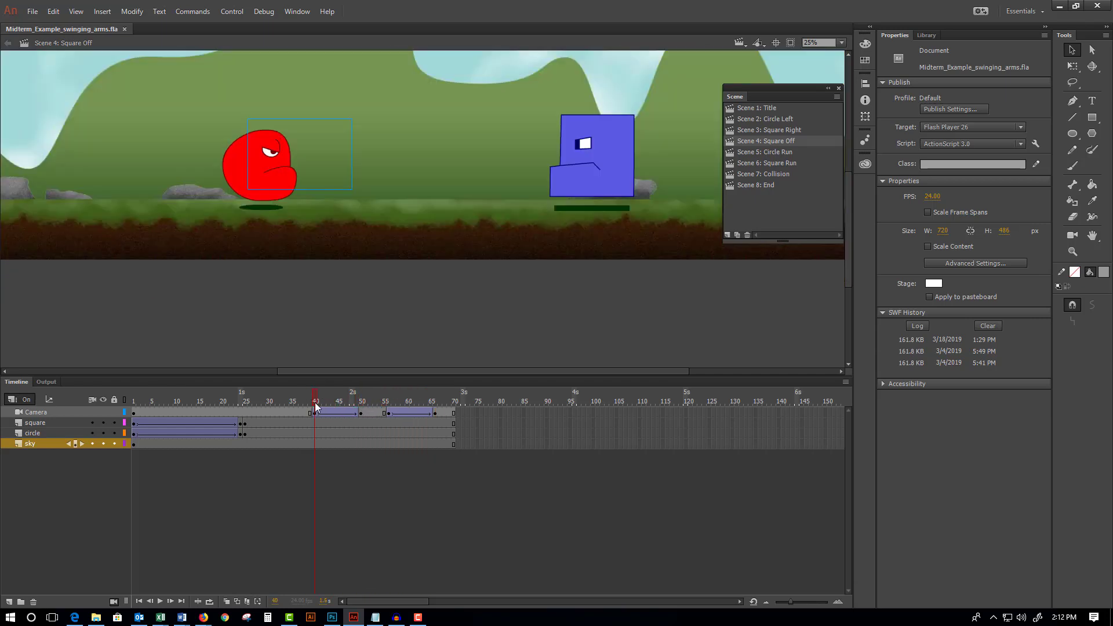
left_click(315, 412)
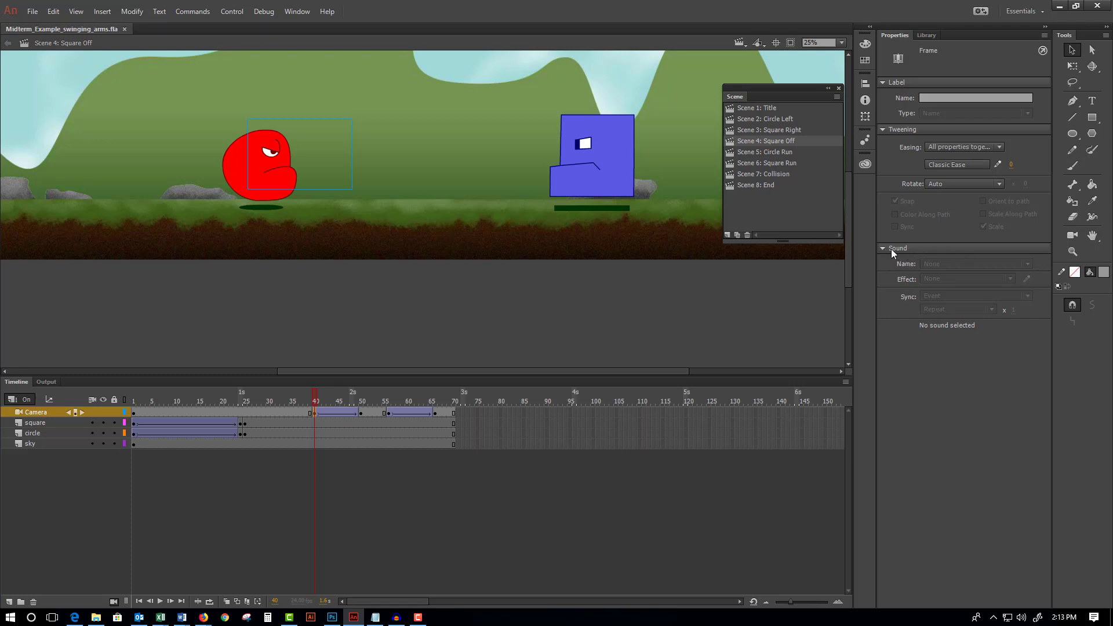
Import growl1.mp3 from the midterm_sounds folder in Downloads into the library and preview its waveform.
left_click(32, 13)
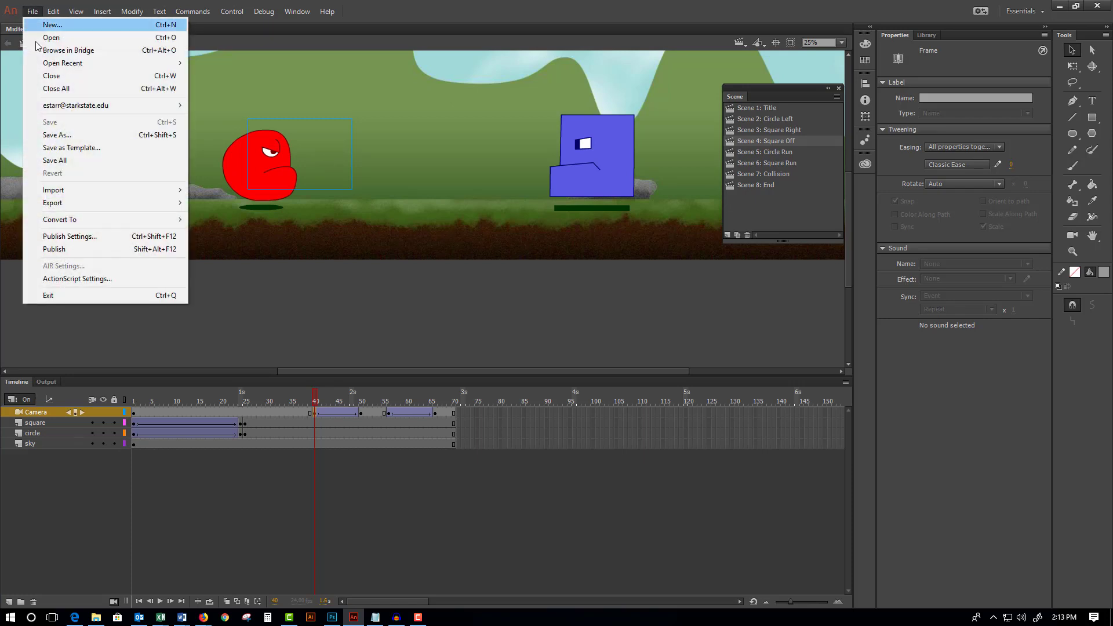
mouse_move(95, 191)
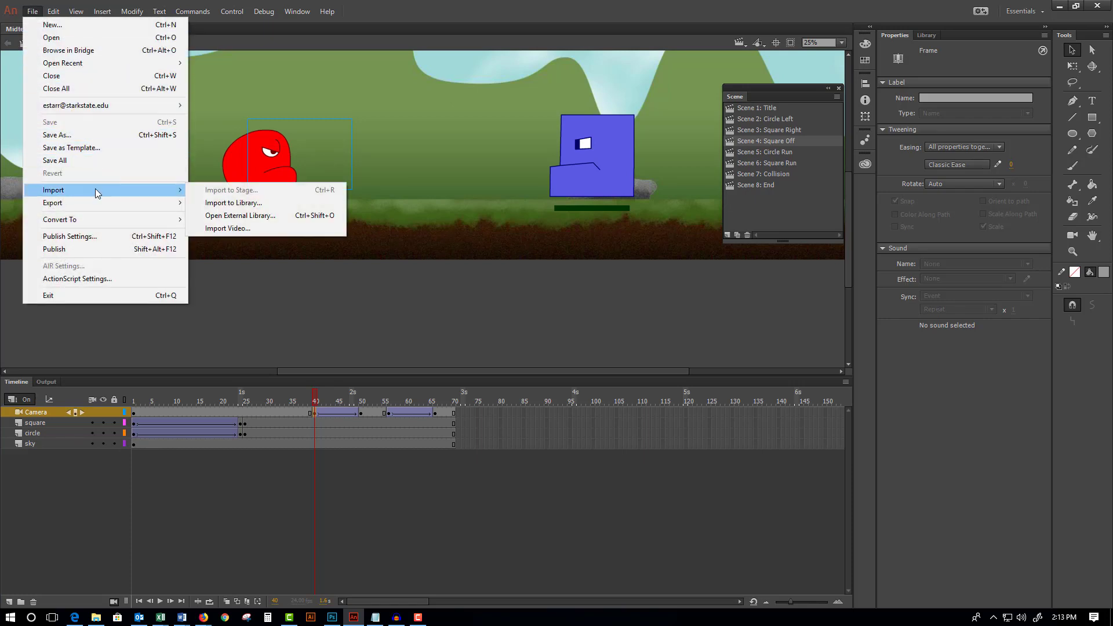
left_click(221, 203)
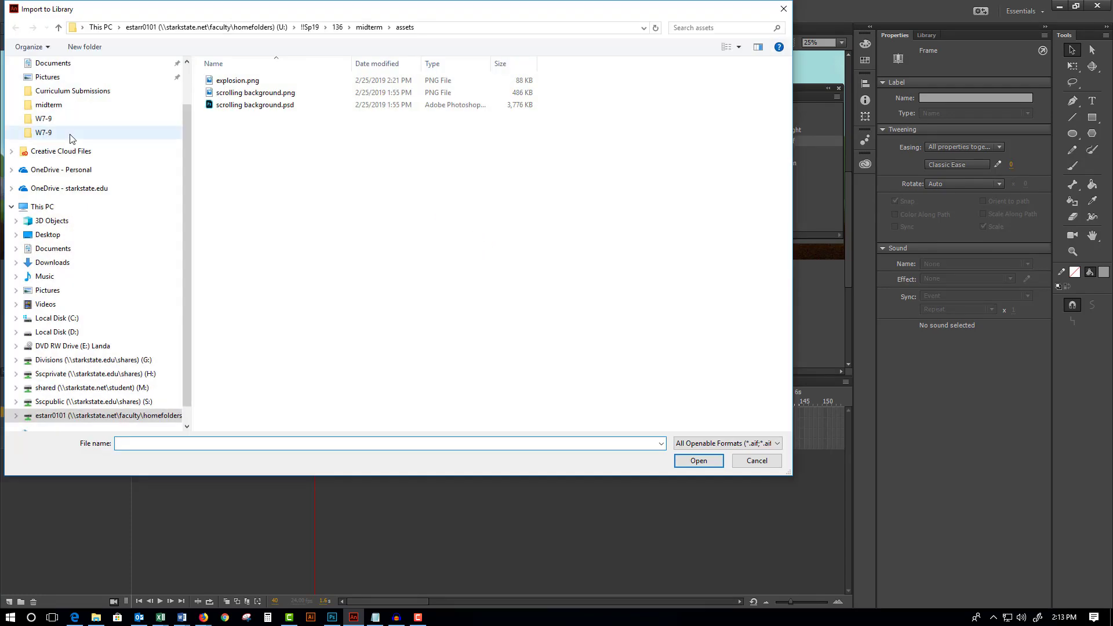
left_click(65, 268)
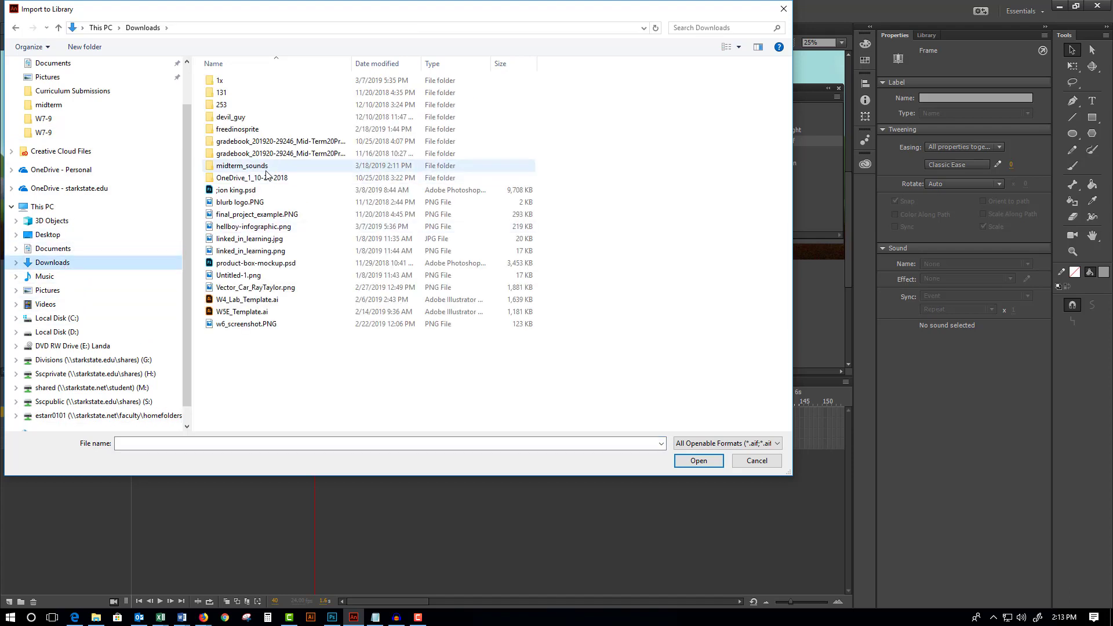
left_click(266, 170)
double_click(266, 173)
left_click(220, 87)
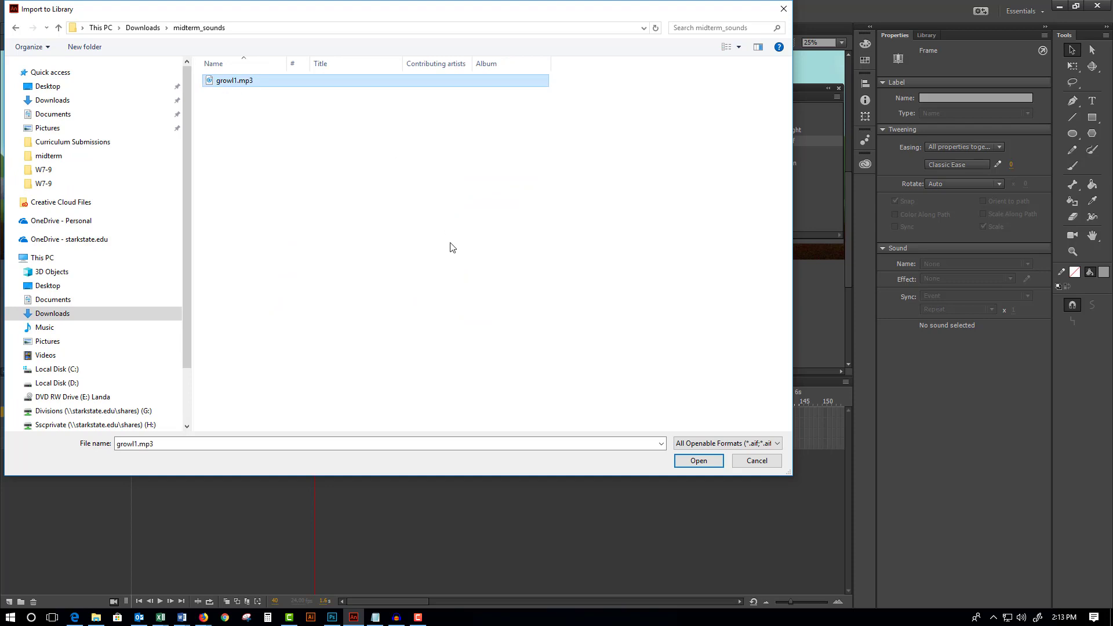
left_click(698, 460)
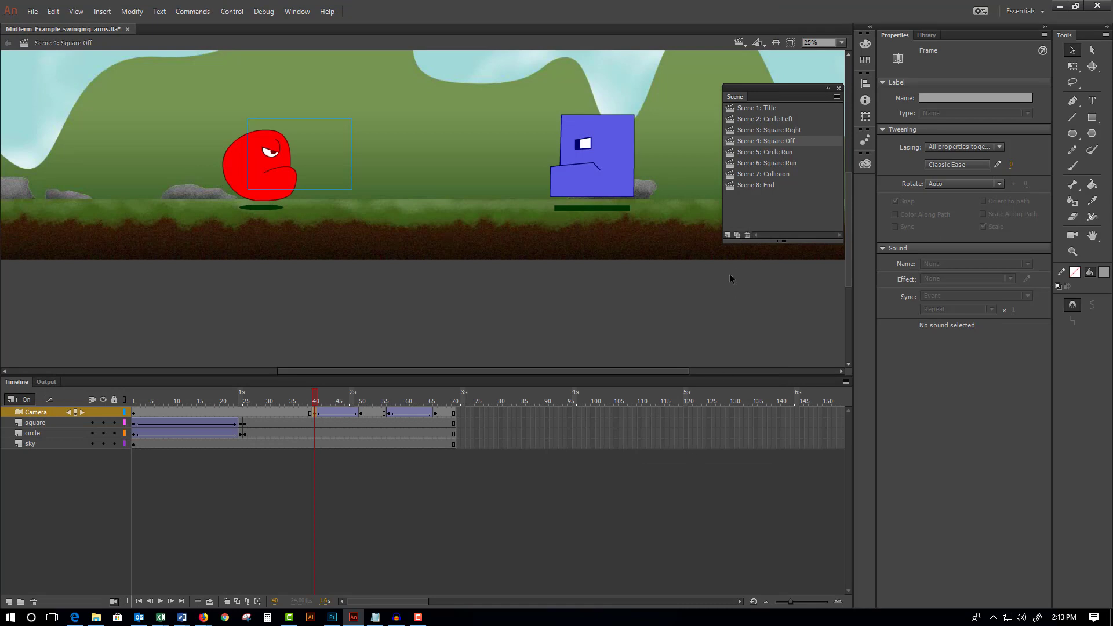
left_click(931, 34)
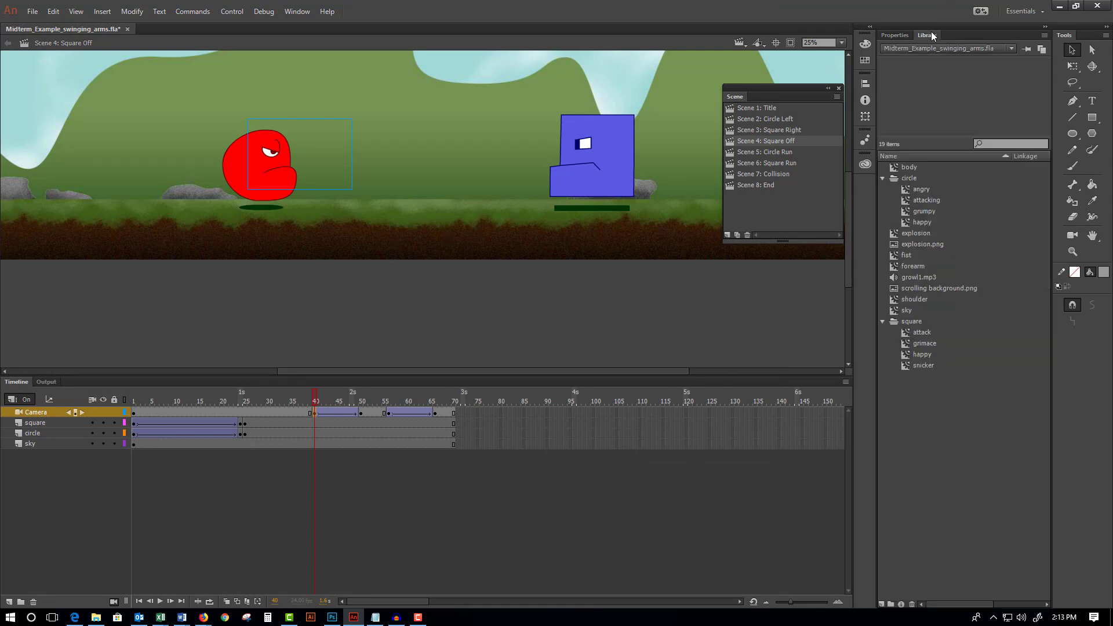
left_click(910, 278)
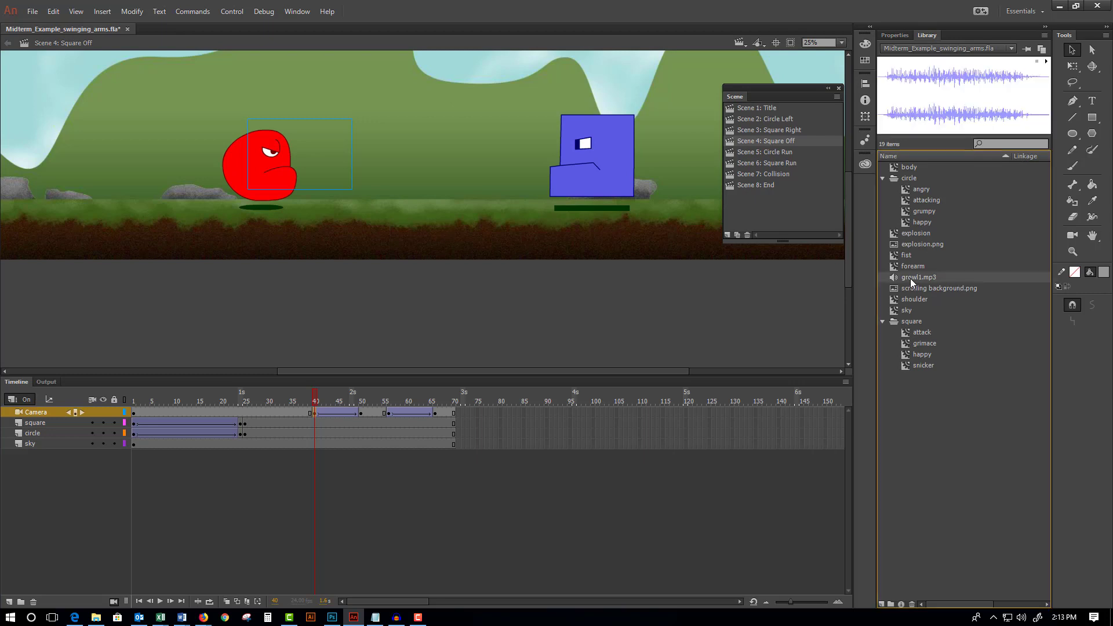
Check the sound settings of the Camera layer's keyframes at frames 40 and 1.
left_click(900, 35)
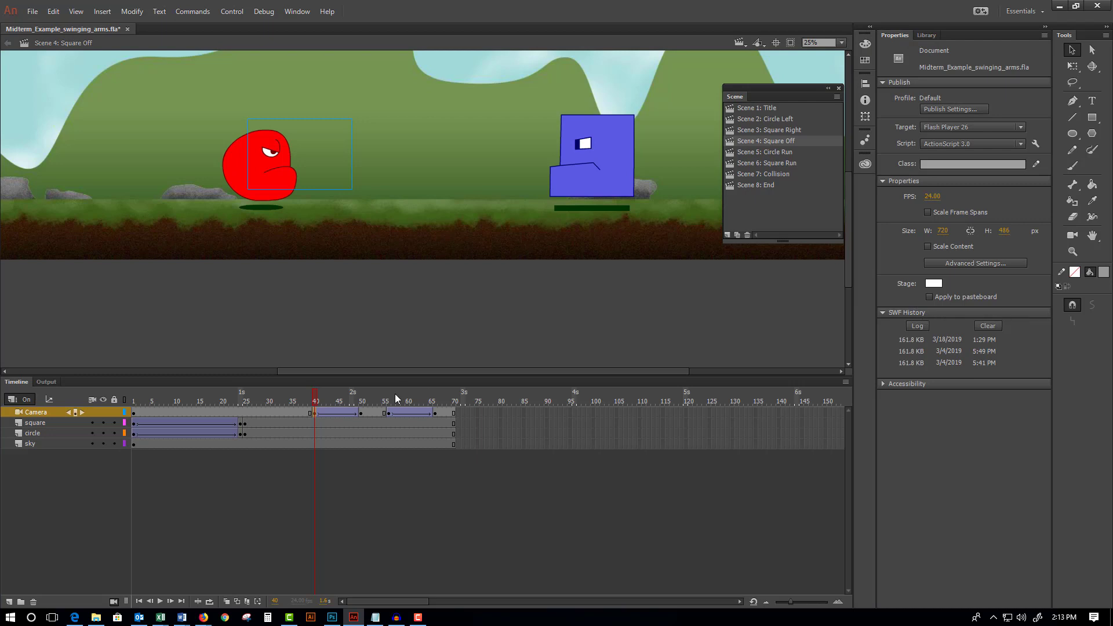
left_click(315, 414)
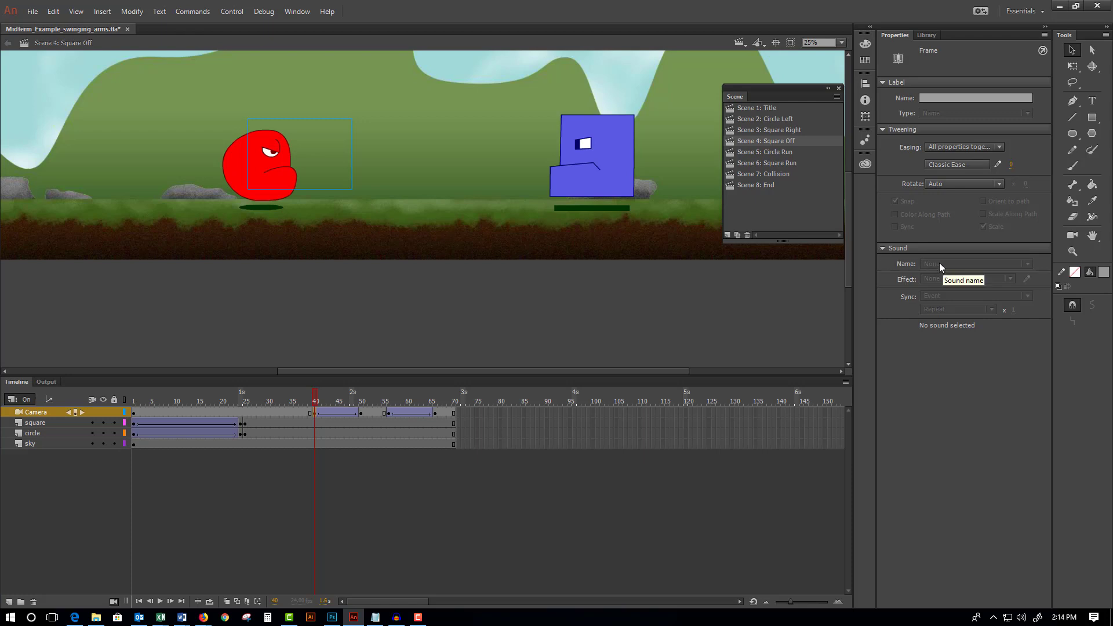
left_click(884, 251)
left_click(883, 250)
left_click(134, 416)
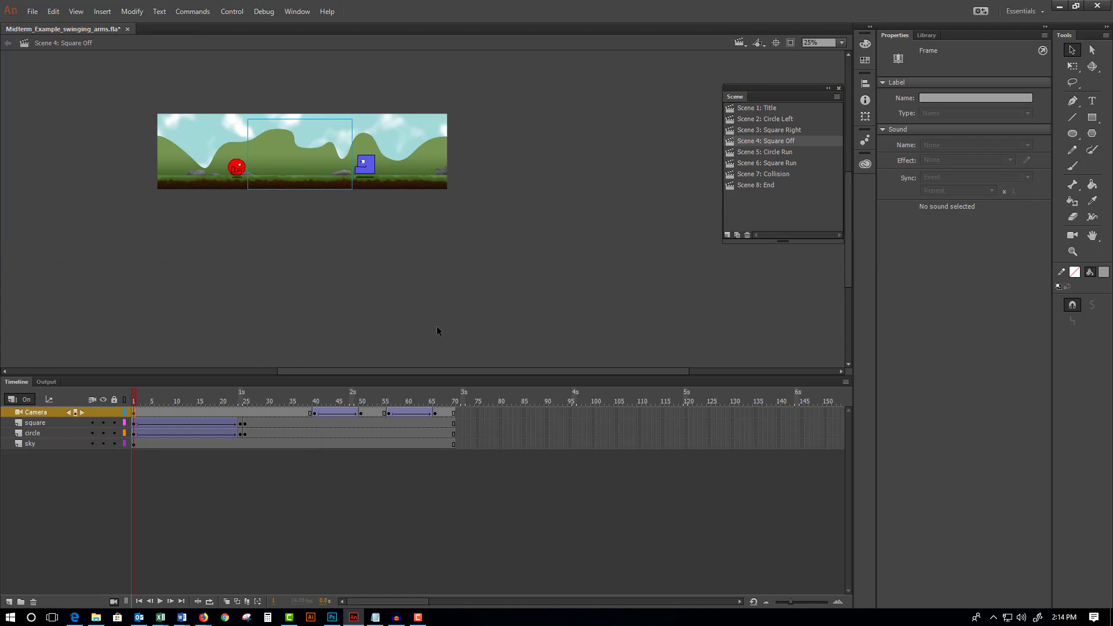
Add a new layer directly below the Camera layer in the Square Off scene, with the playhead at frame 40.
left_click(315, 412)
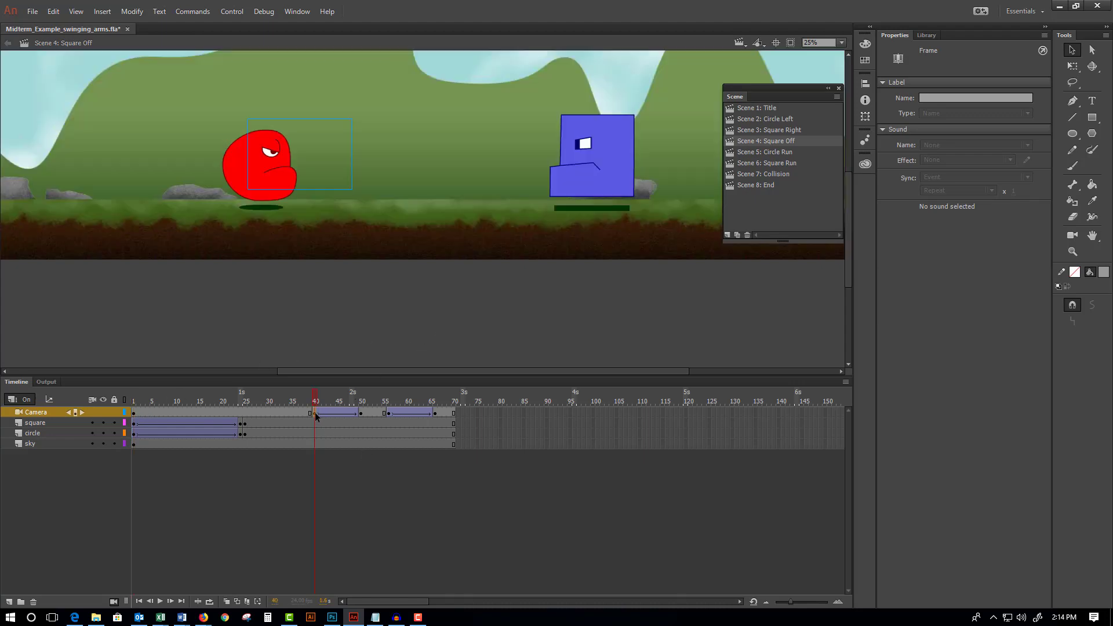
left_click(9, 602)
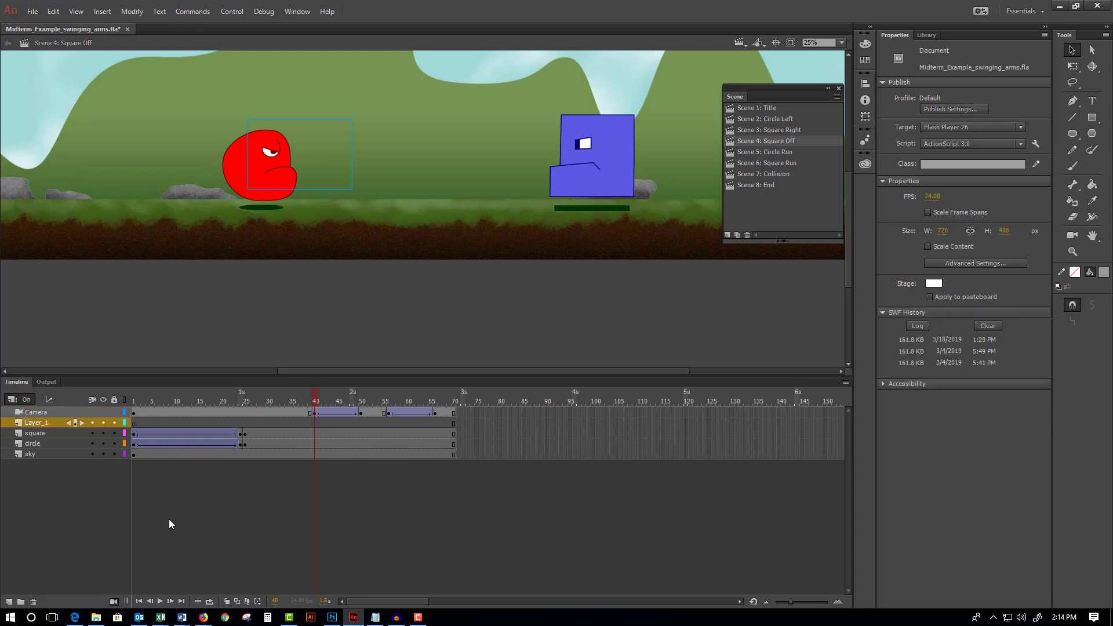
left_click(10, 602)
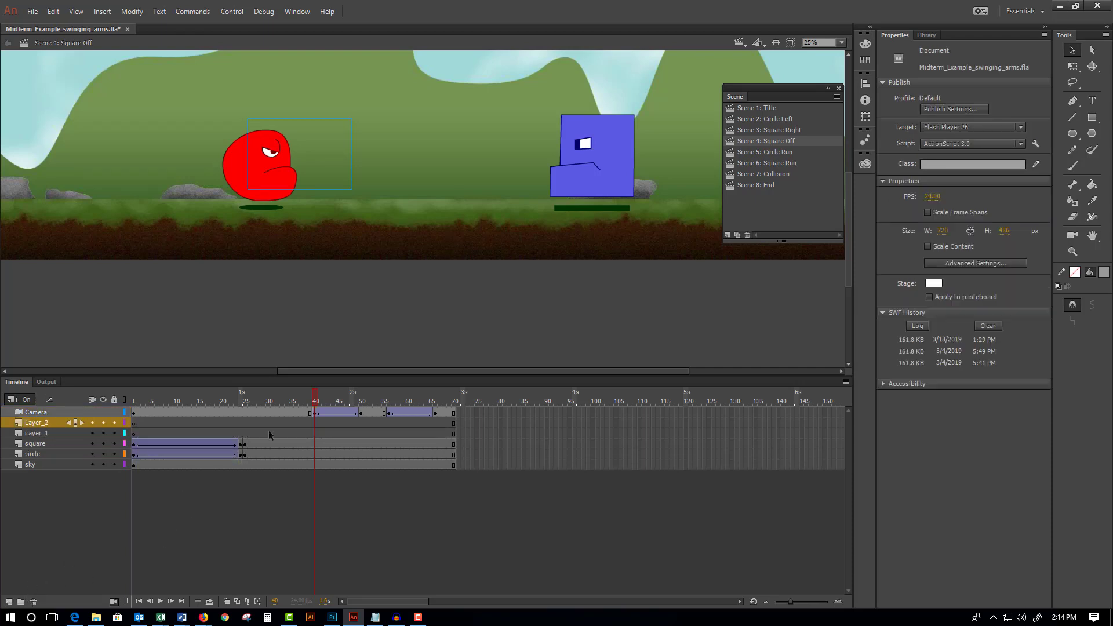
left_click(134, 423)
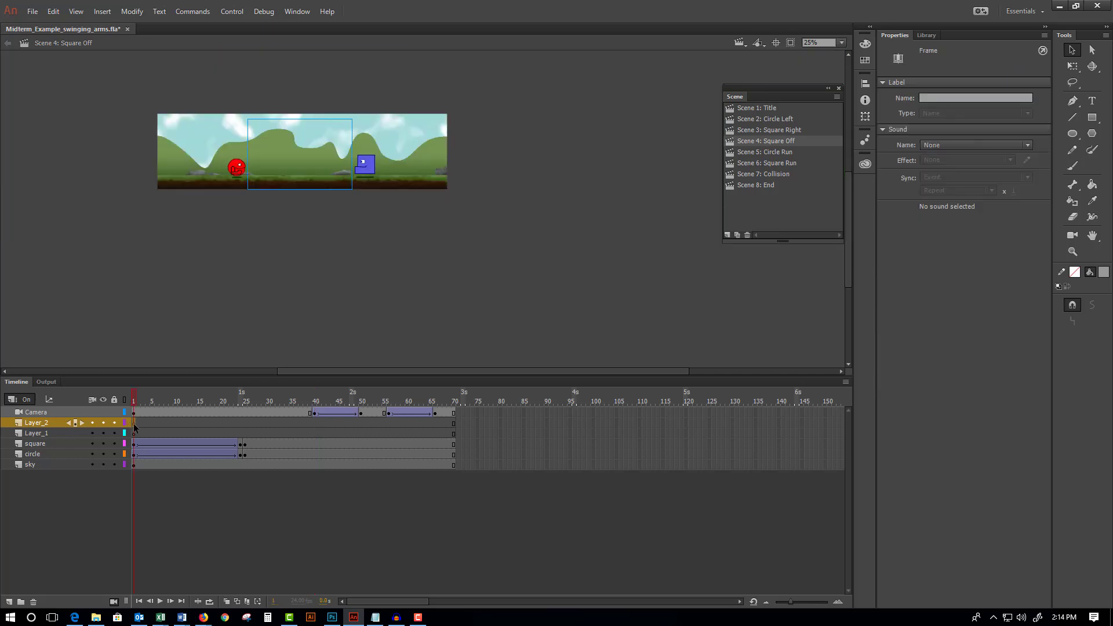
left_click(972, 144)
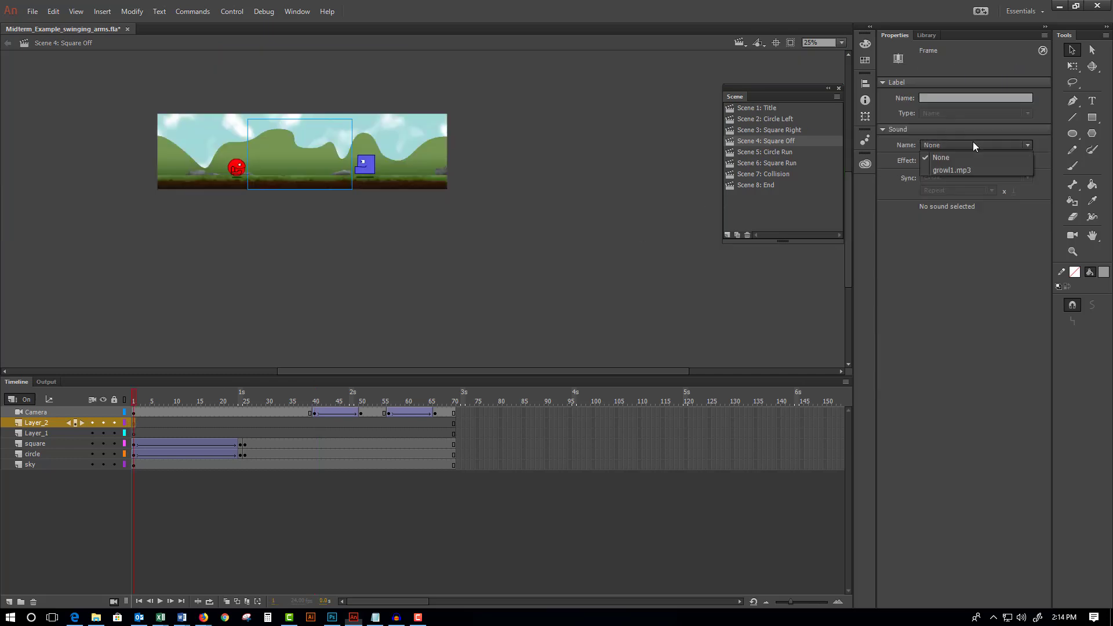
left_click(973, 145)
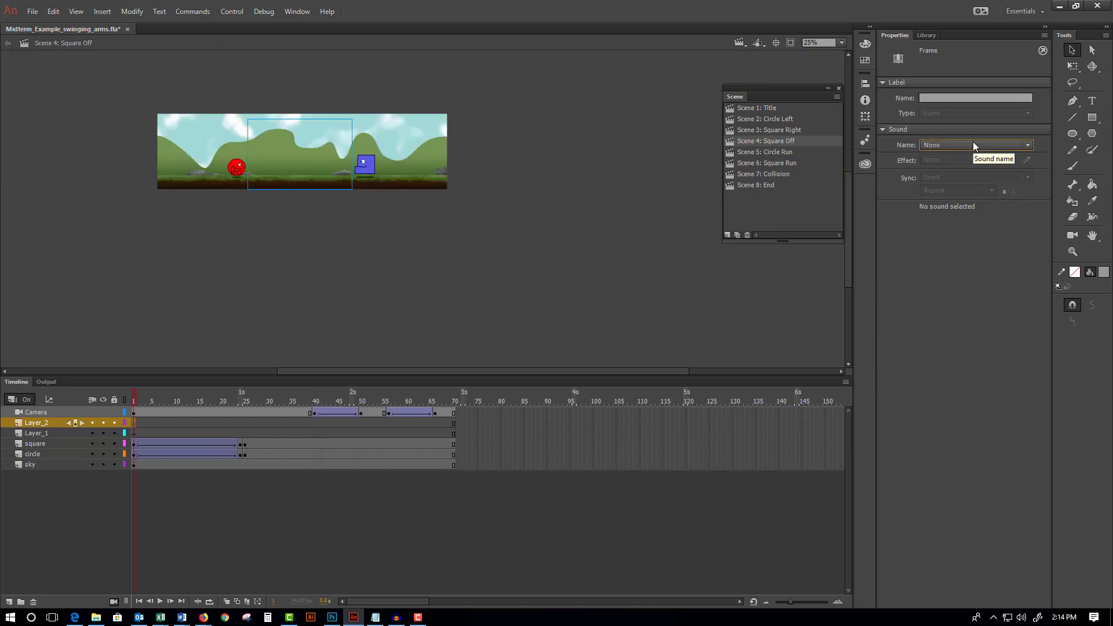
left_click(34, 431)
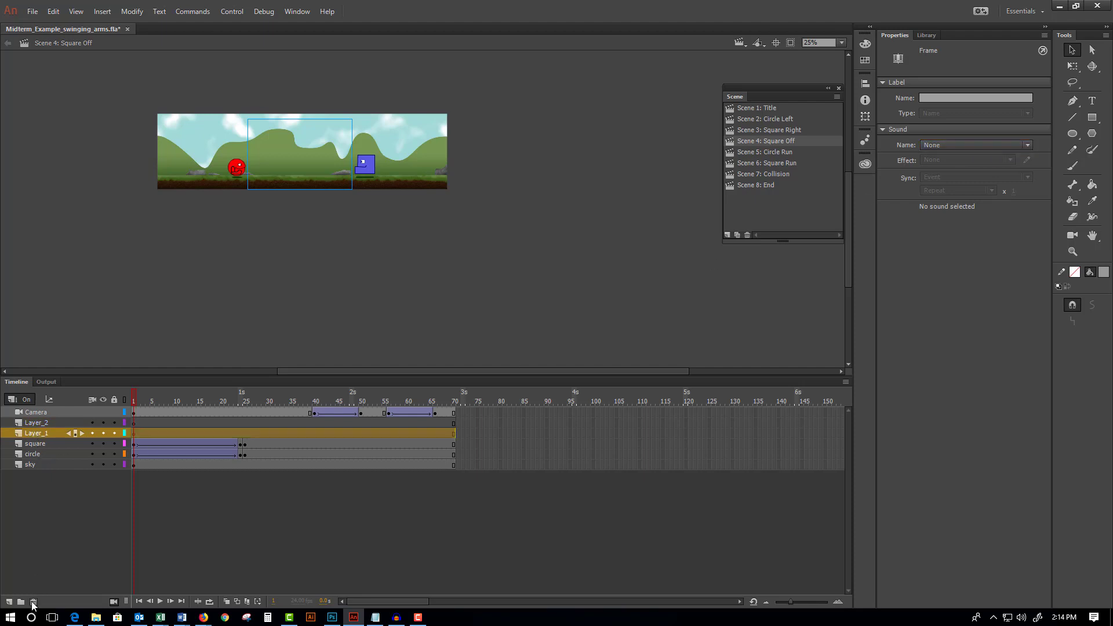
left_click(33, 424)
left_click(33, 601)
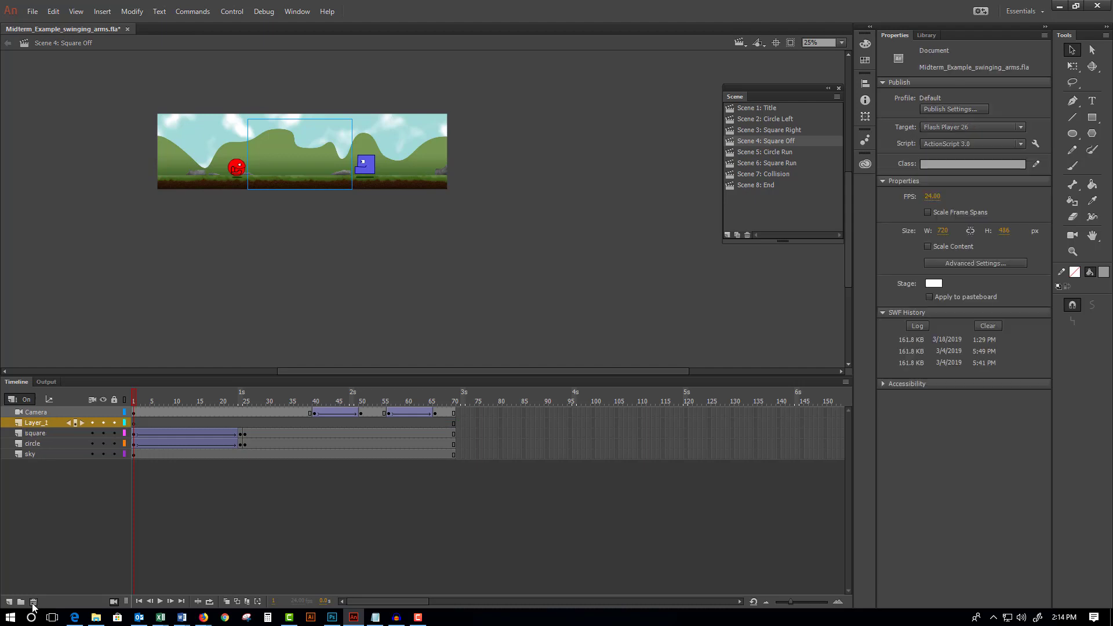
Rename the new layer below the Camera layer to sounds and insert a blank keyframe on it at frame 40.
left_click(315, 412)
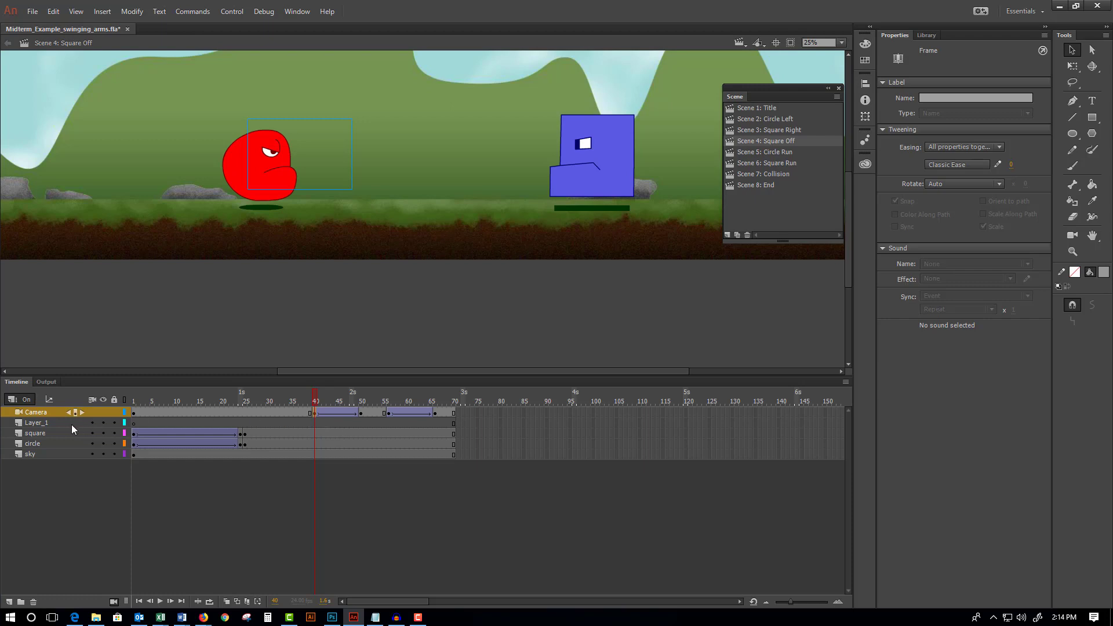
left_click_drag(40, 423, 44, 414)
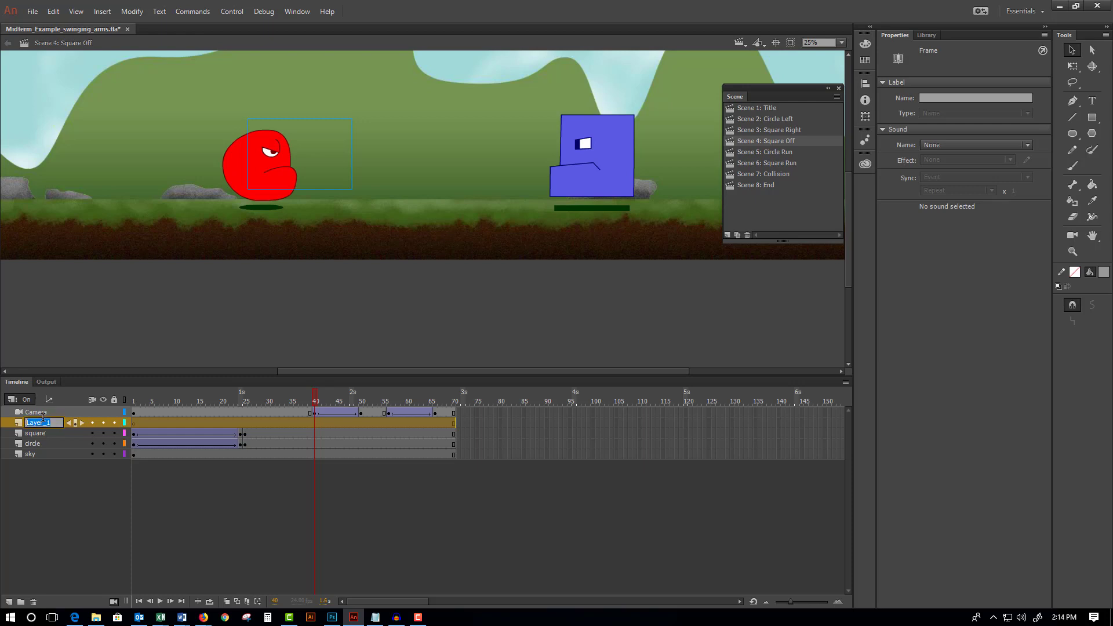
type("sounds")
right_click(314, 424)
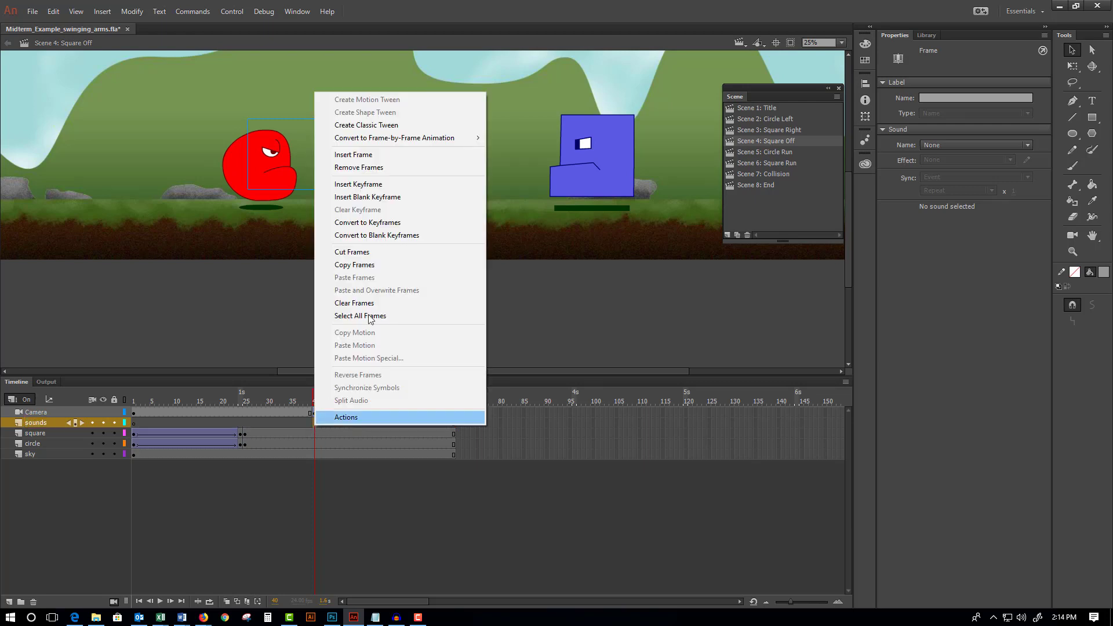
left_click(387, 198)
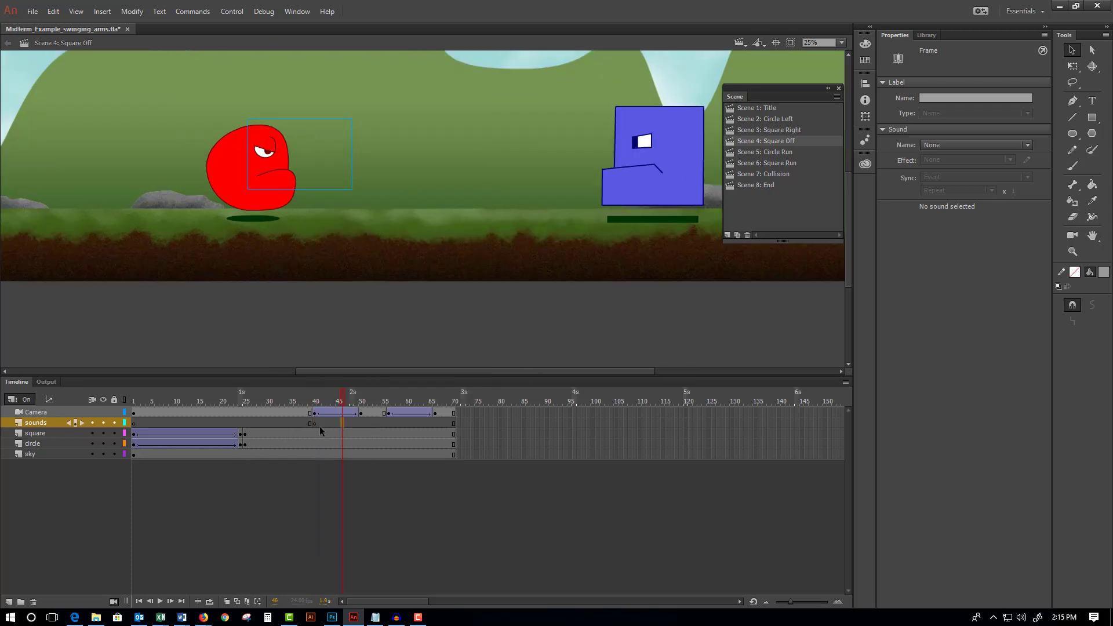
Assign the growl1.mp3 sound to the sounds layer's keyframe at frame 40.
left_click(316, 423)
left_click(312, 422)
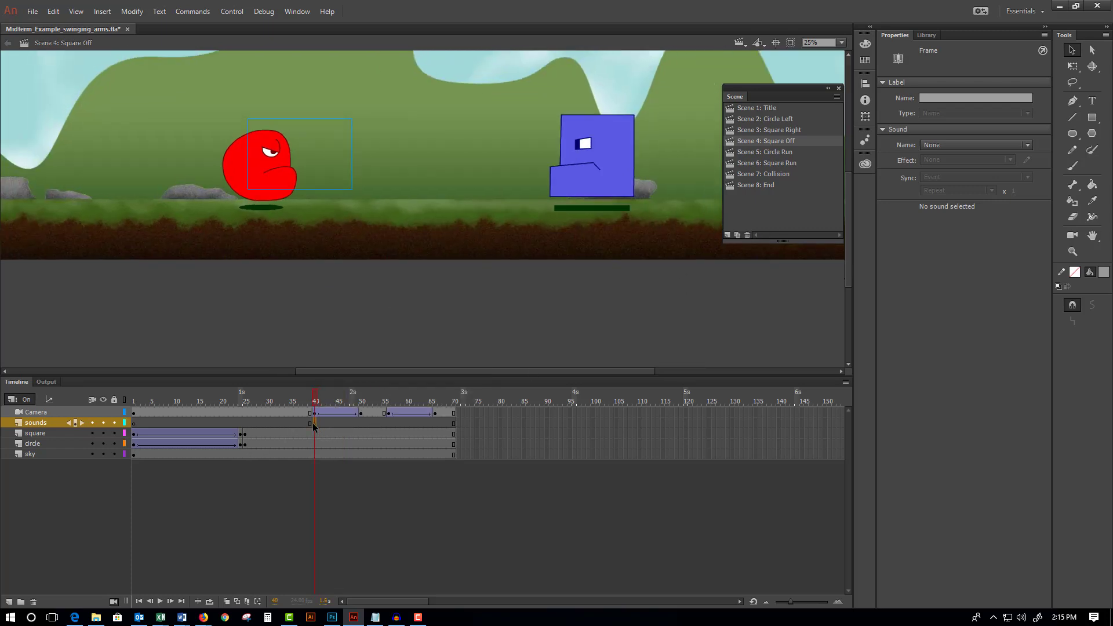
left_click(1007, 145)
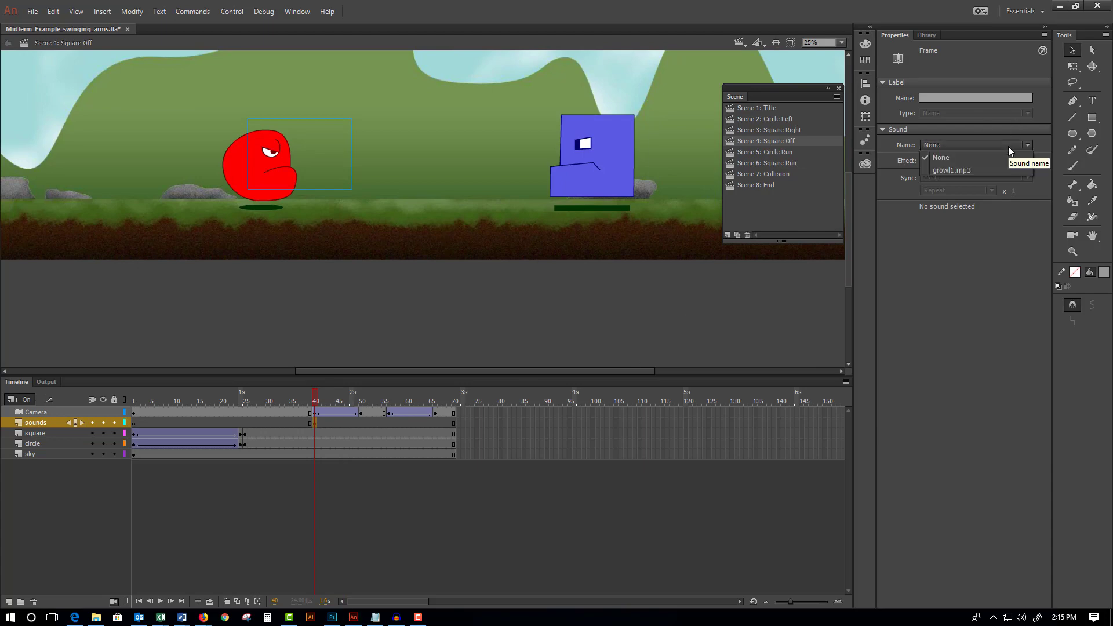
left_click(993, 170)
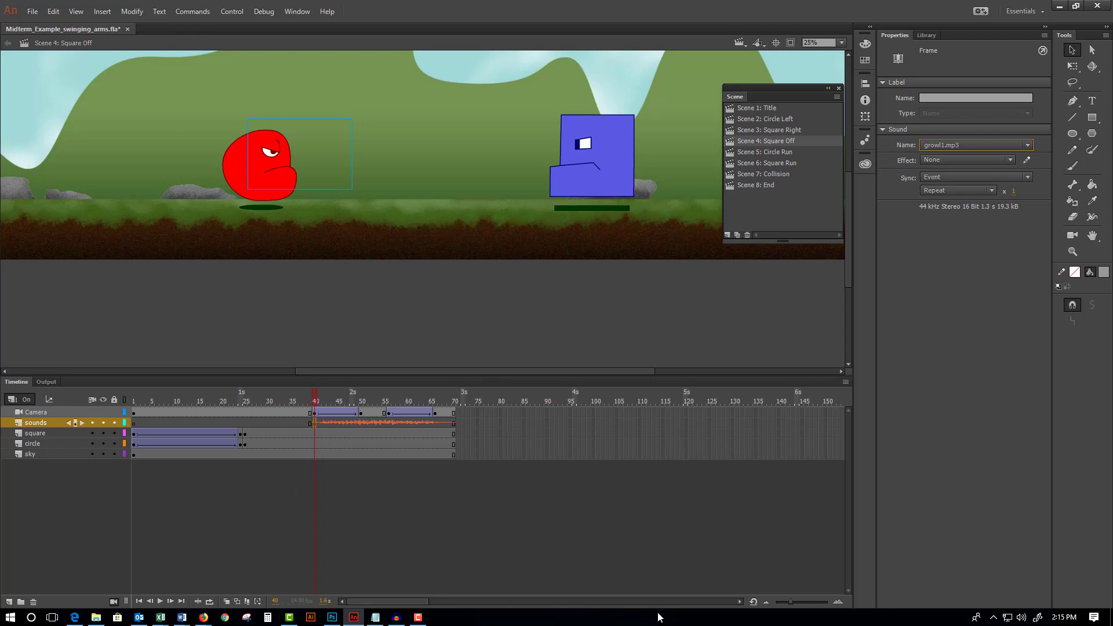
Widen the timeline frames and play the Square Off scene from frames 40 and 50 to check the growl against the camera zooms.
left_click_drag(791, 600, 805, 599)
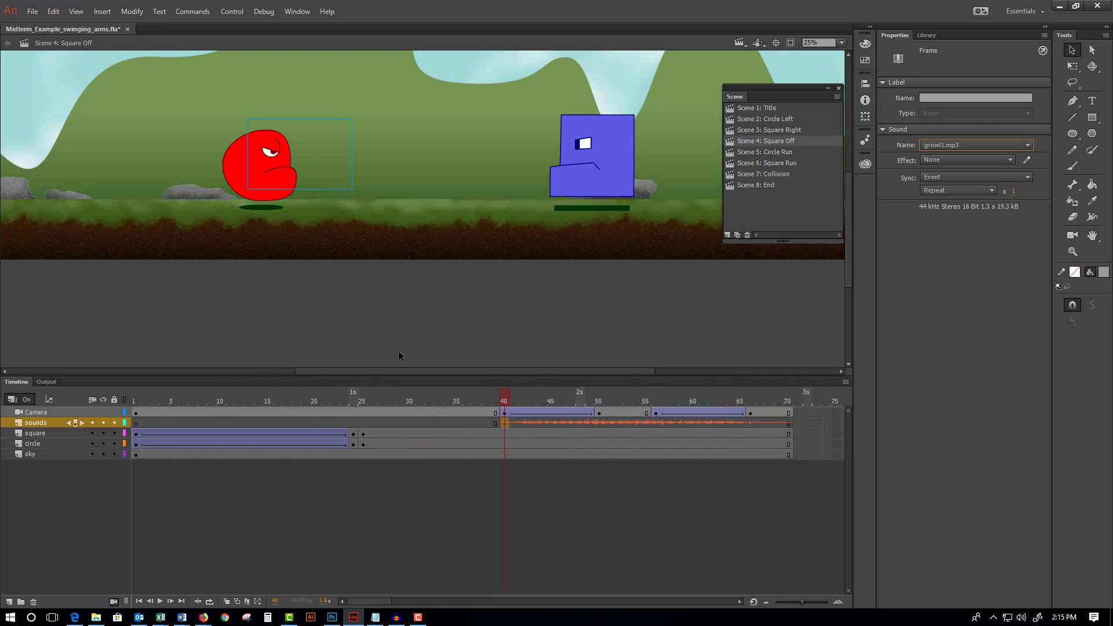
mouse_move(515, 400)
left_mouse_down()
mouse_move(419, 401)
mouse_move(504, 404)
left_mouse_up()
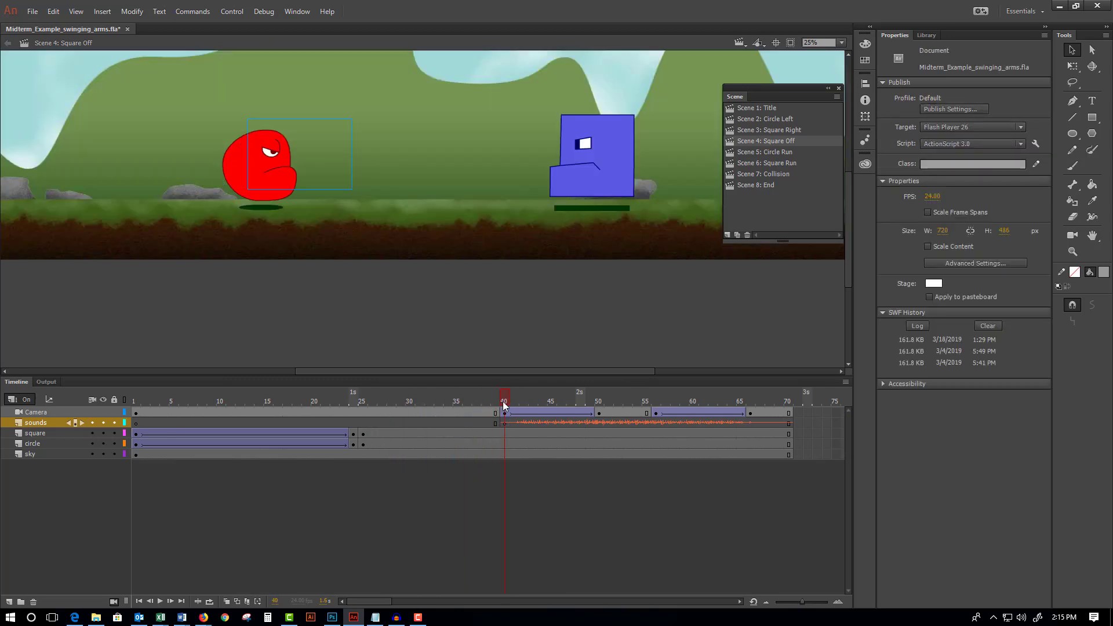
left_click(160, 601)
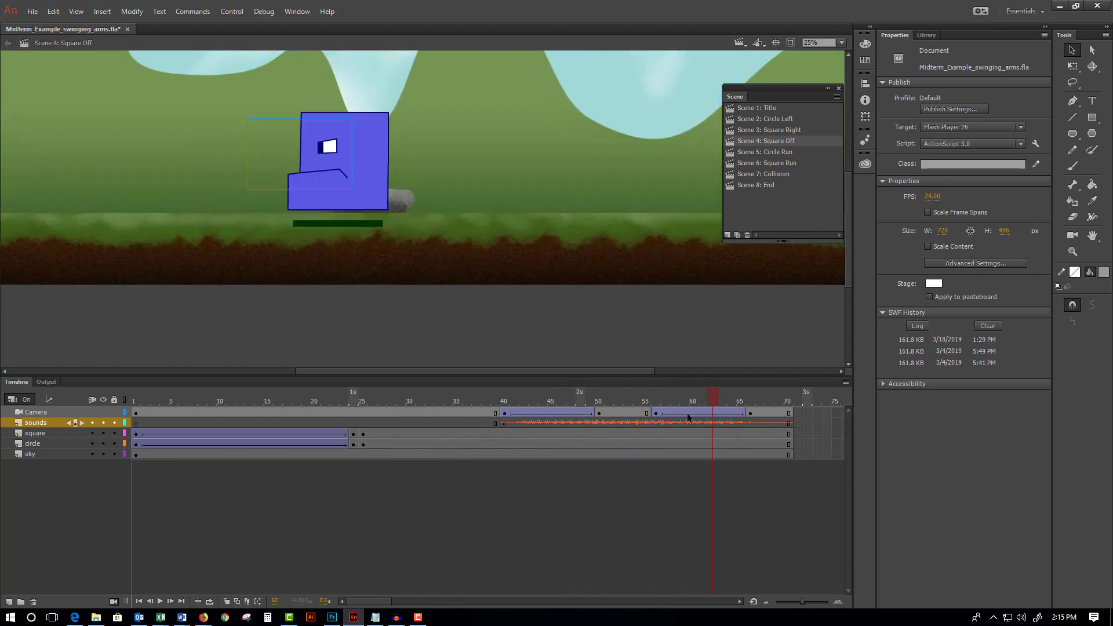
left_click_drag(715, 398, 599, 405)
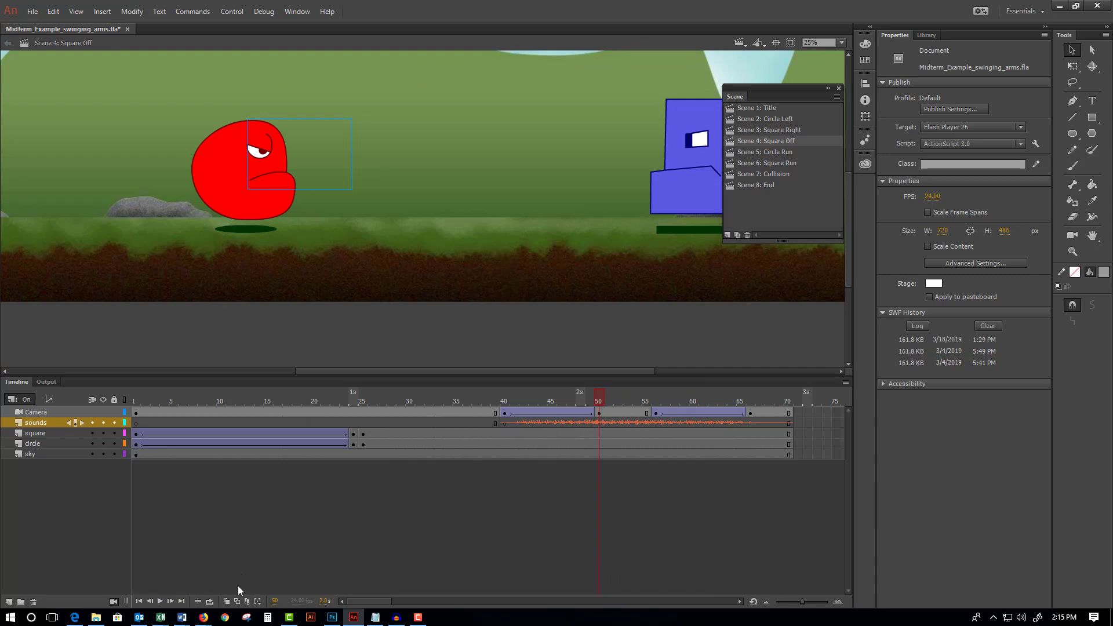
left_click(161, 601)
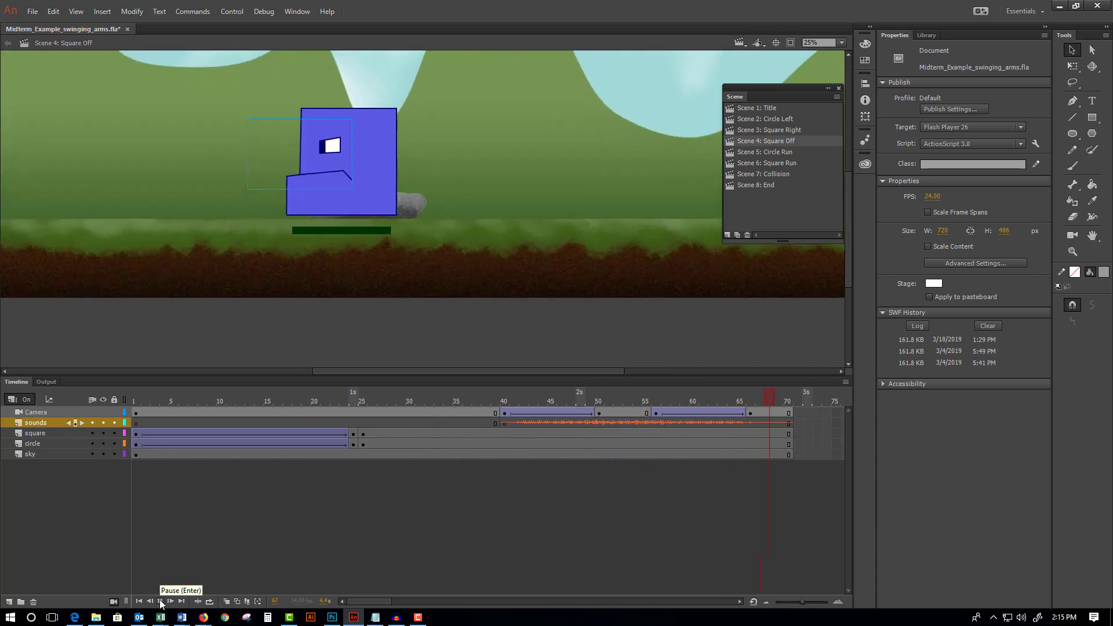
left_click(474, 441)
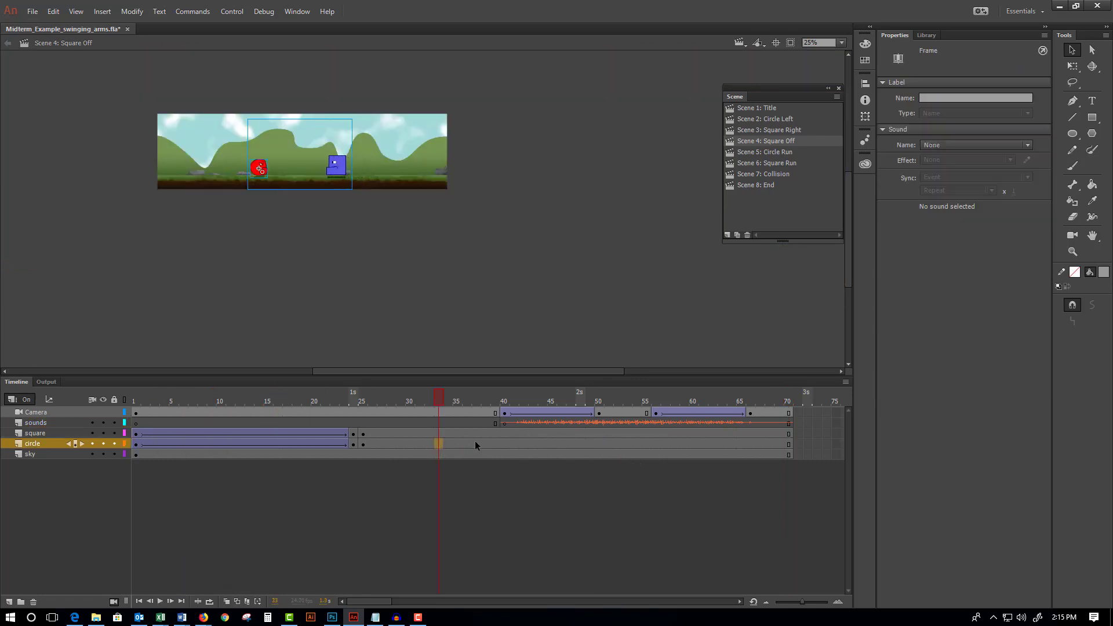
left_click(508, 425)
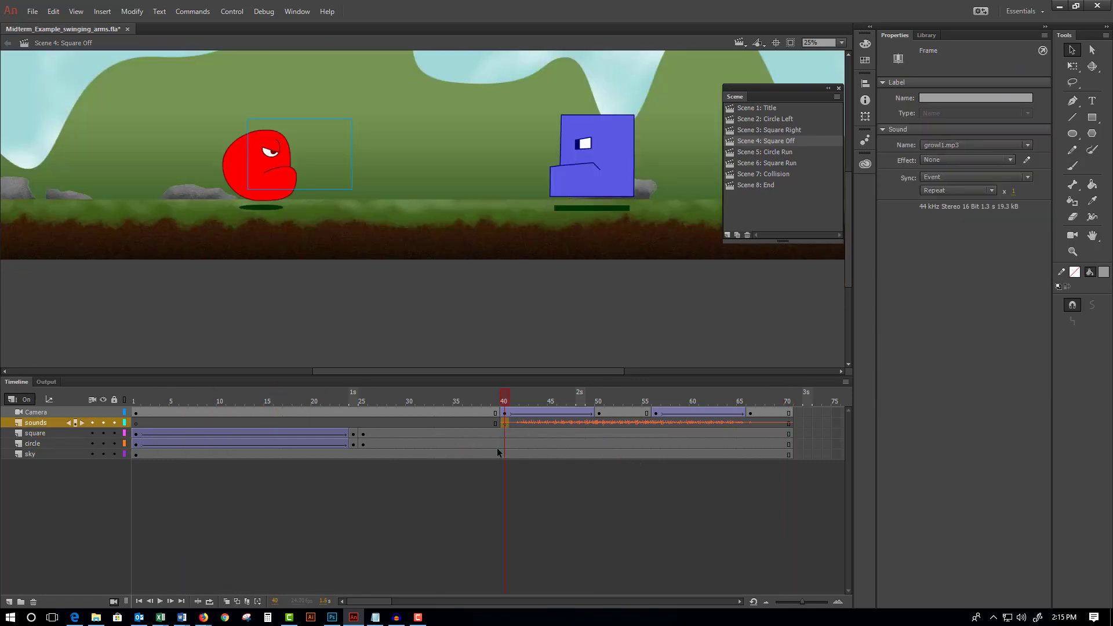
left_click(160, 602)
left_click(160, 601)
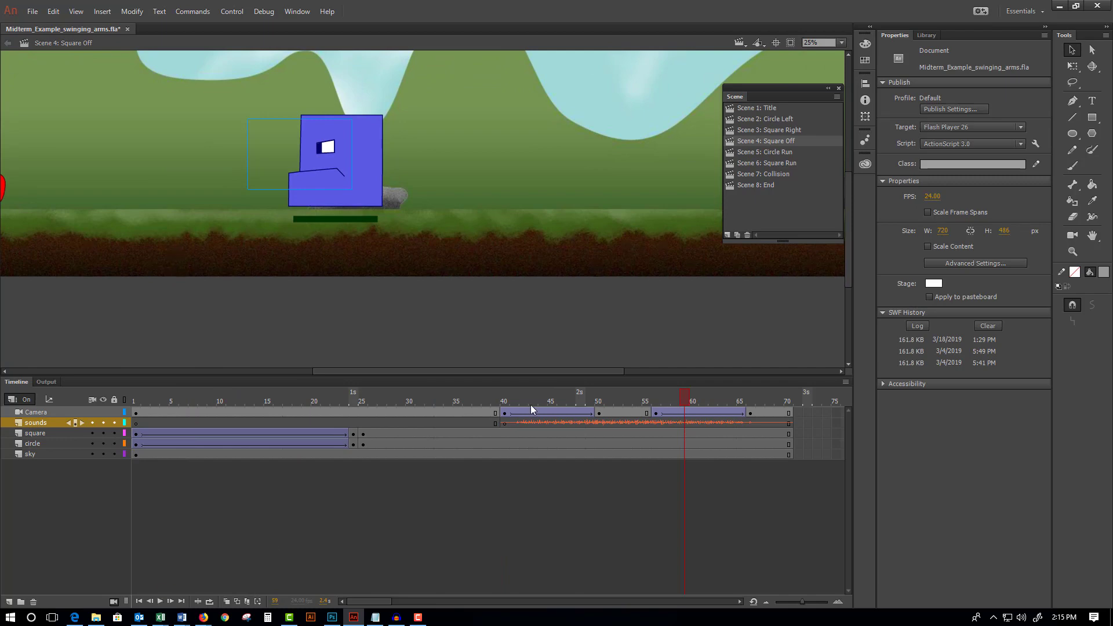
Open the sound envelope editor for growl1.mp3 at the sounds layer's frame 40 keyframe and place it clear of the animation.
left_click(513, 422)
left_click(505, 399)
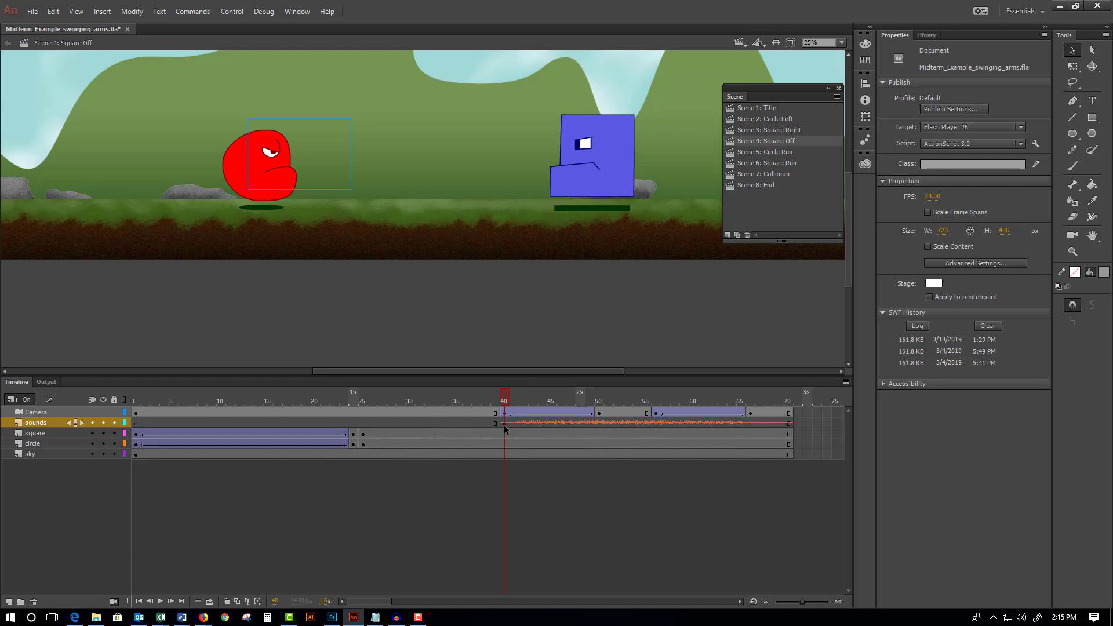
left_click(504, 425)
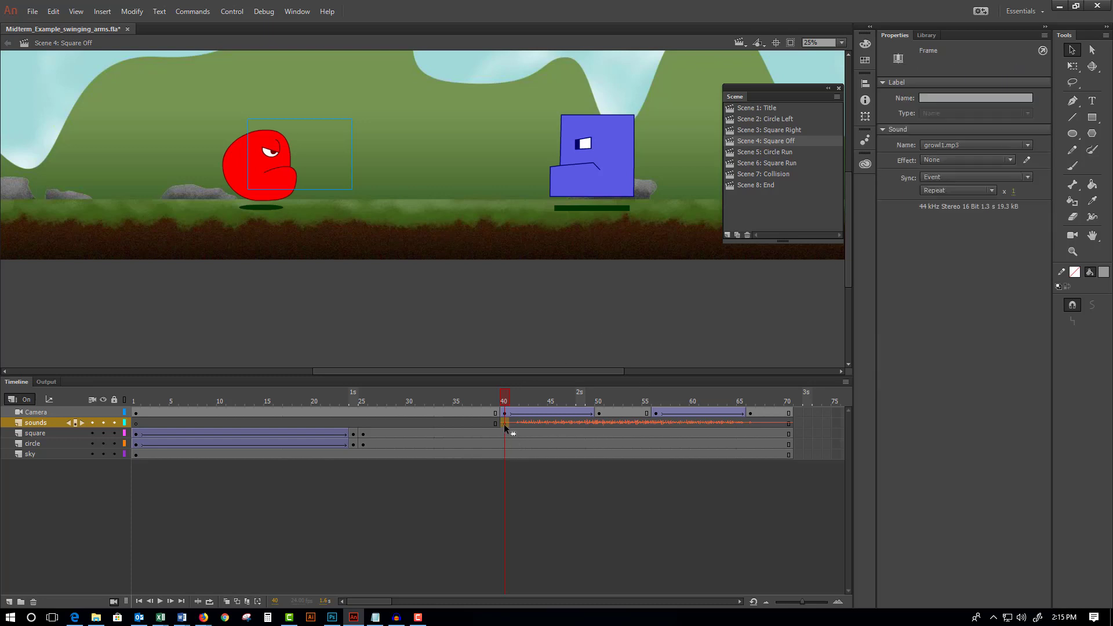
double_click(520, 422)
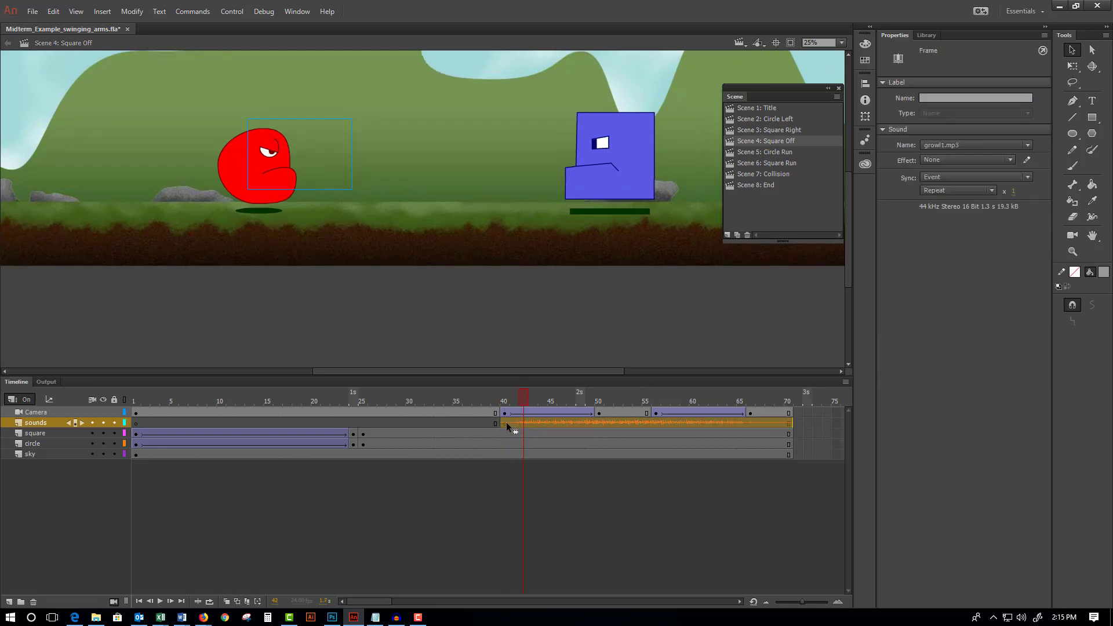
left_click(505, 422)
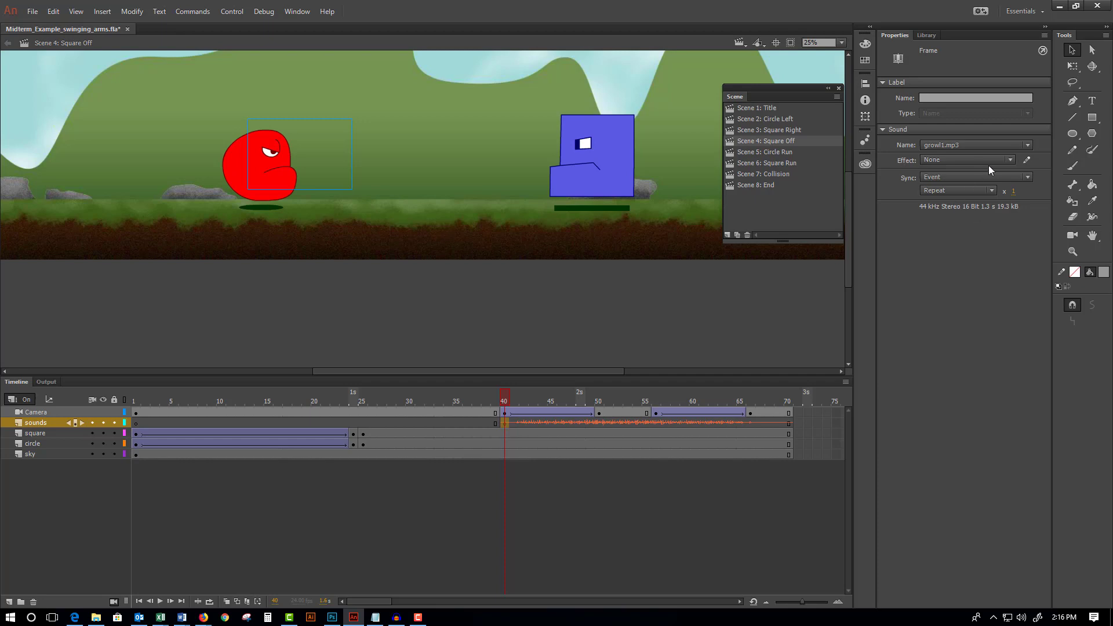
left_click(1024, 161)
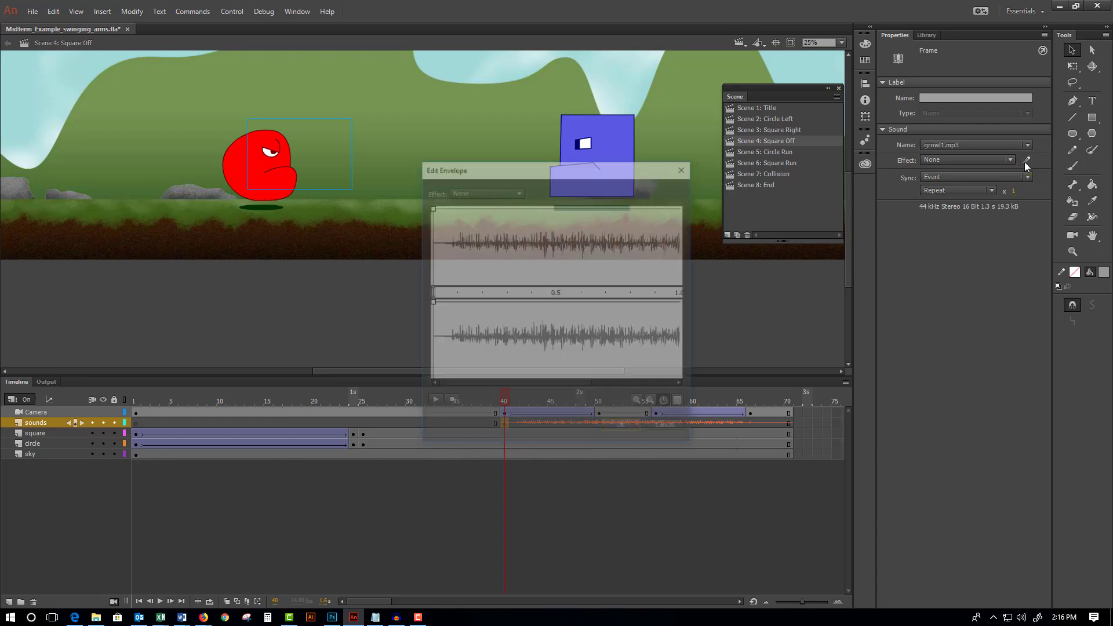
left_click_drag(602, 174, 948, 179)
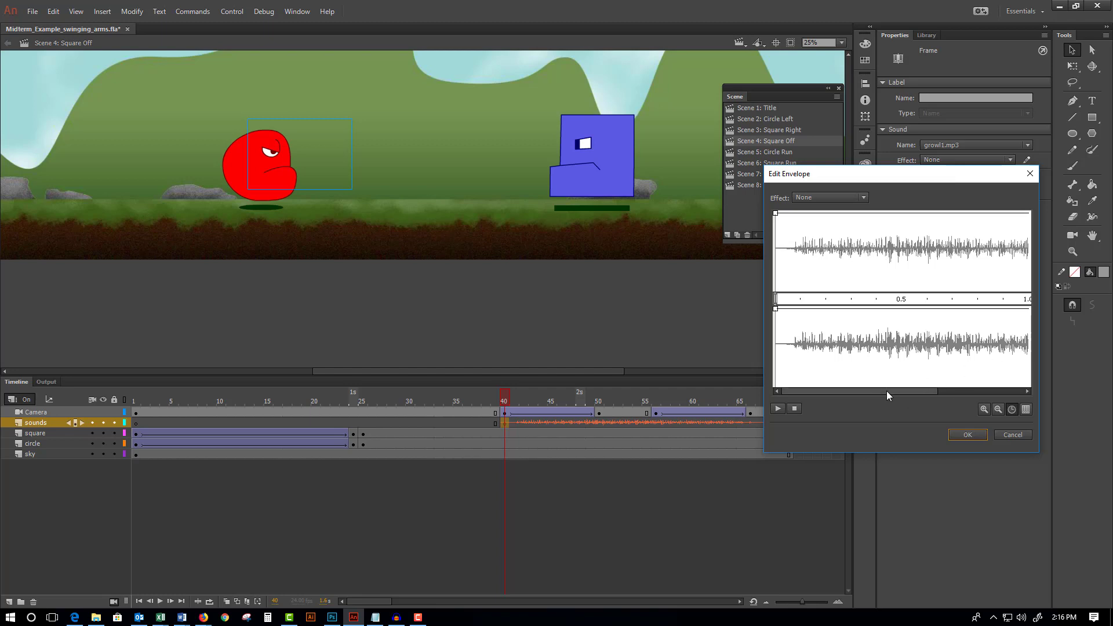
Trim the end of the growl sound to about 0.5 seconds, leaving its effect at None, and apply the envelope.
left_click_drag(909, 391, 984, 389)
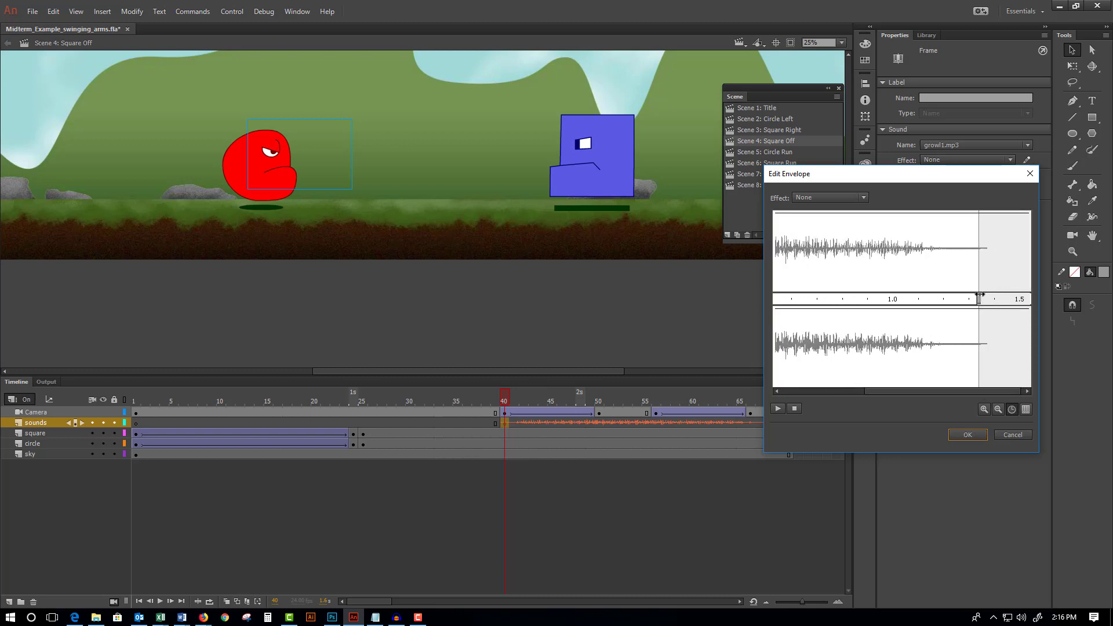
left_click_drag(978, 298, 852, 299)
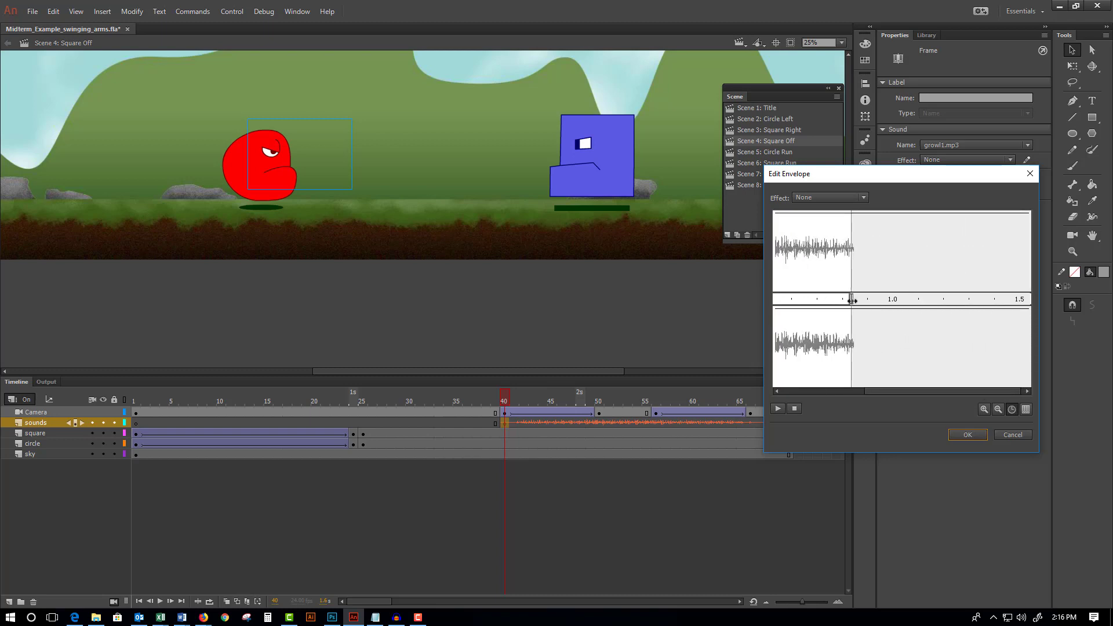
left_click_drag(896, 391, 785, 390)
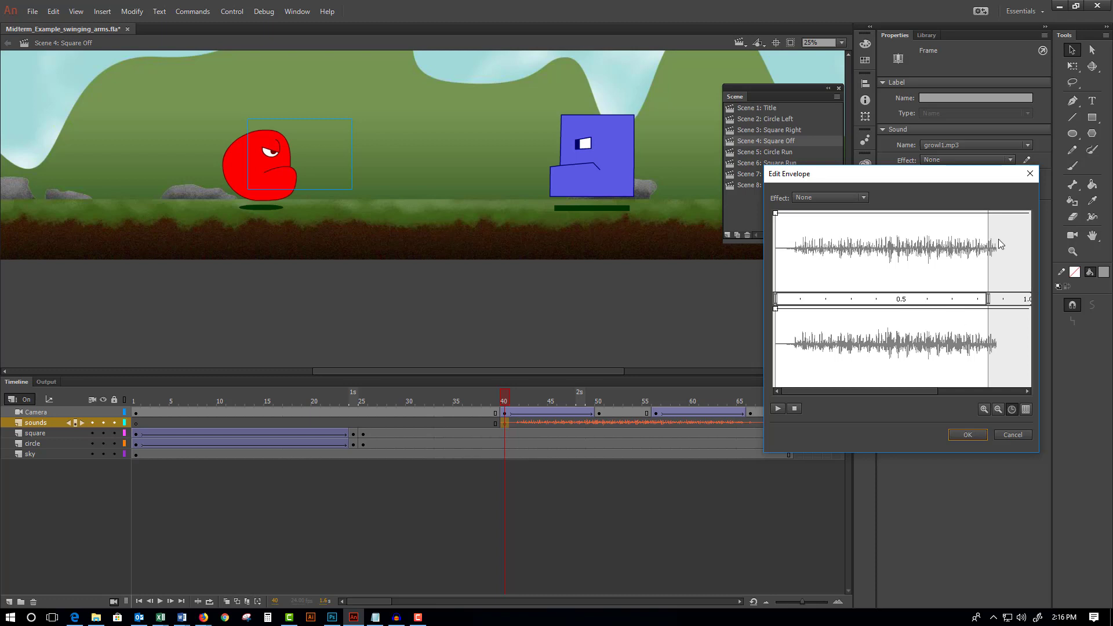
left_click(850, 199)
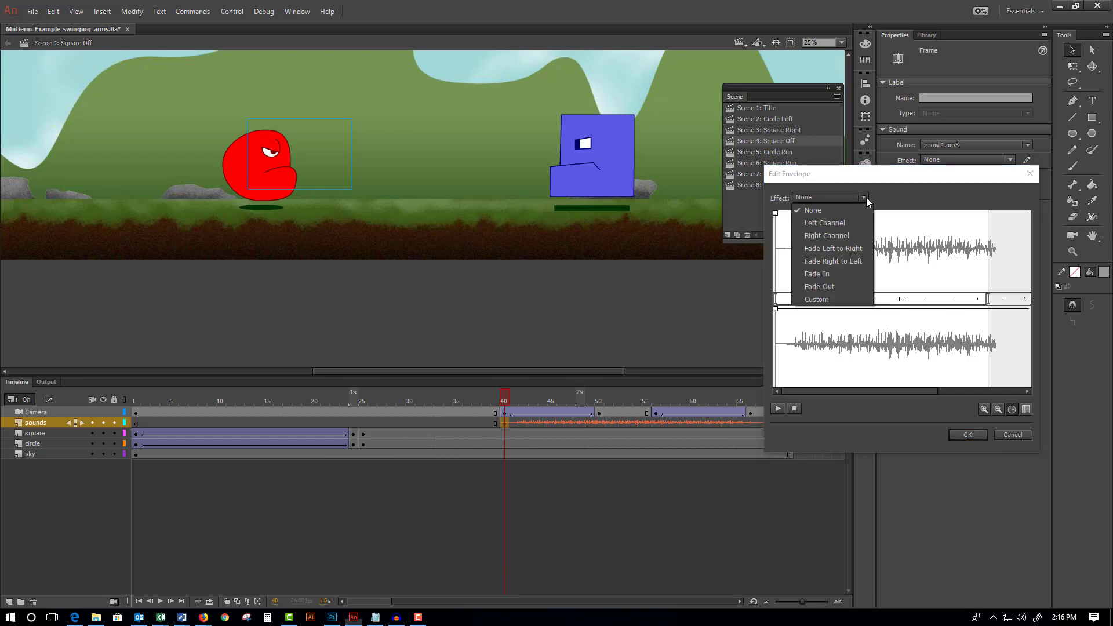
left_click(863, 198)
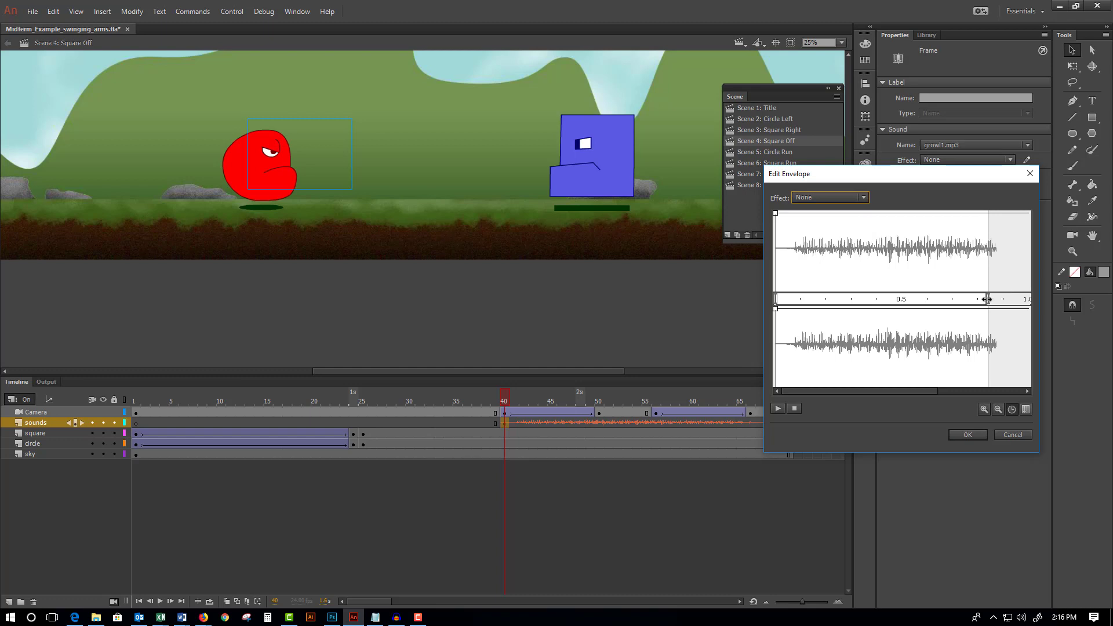
left_click_drag(987, 299, 899, 299)
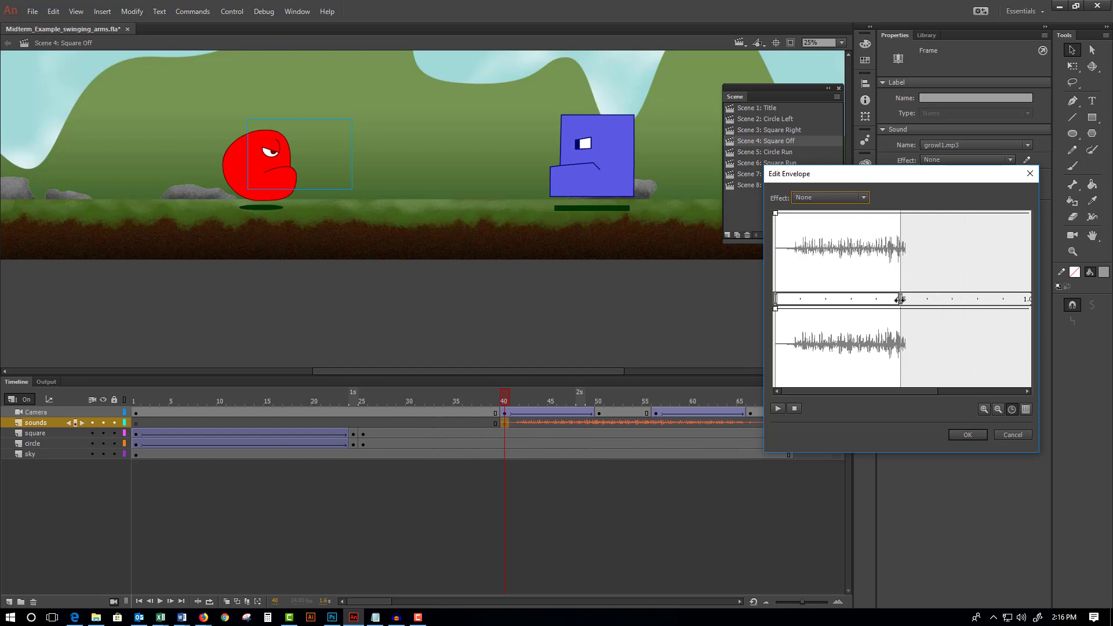
left_click(971, 434)
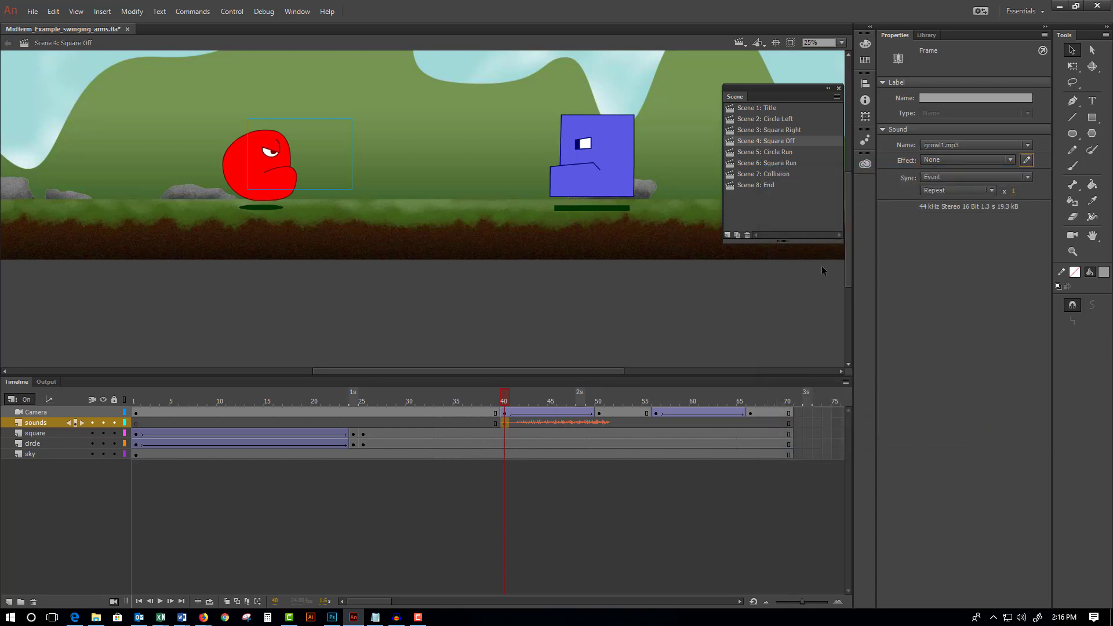
Trim the growl's end slightly further to reach about frame 50 on the timeline, and set the envelope ruler to frames.
left_click(1026, 160)
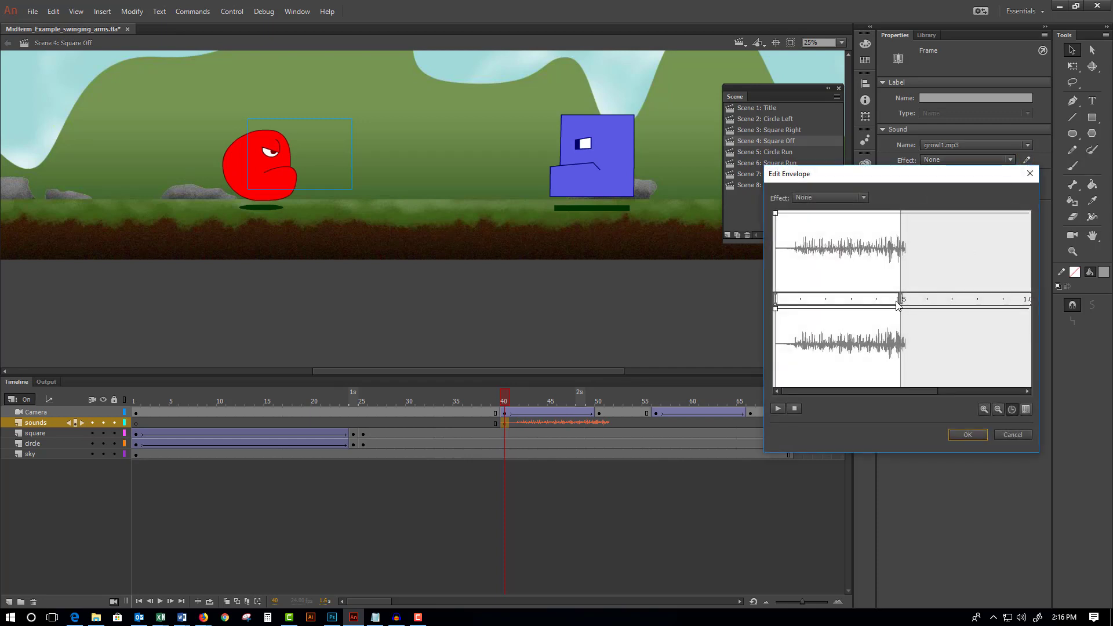
left_click_drag(899, 299, 891, 298)
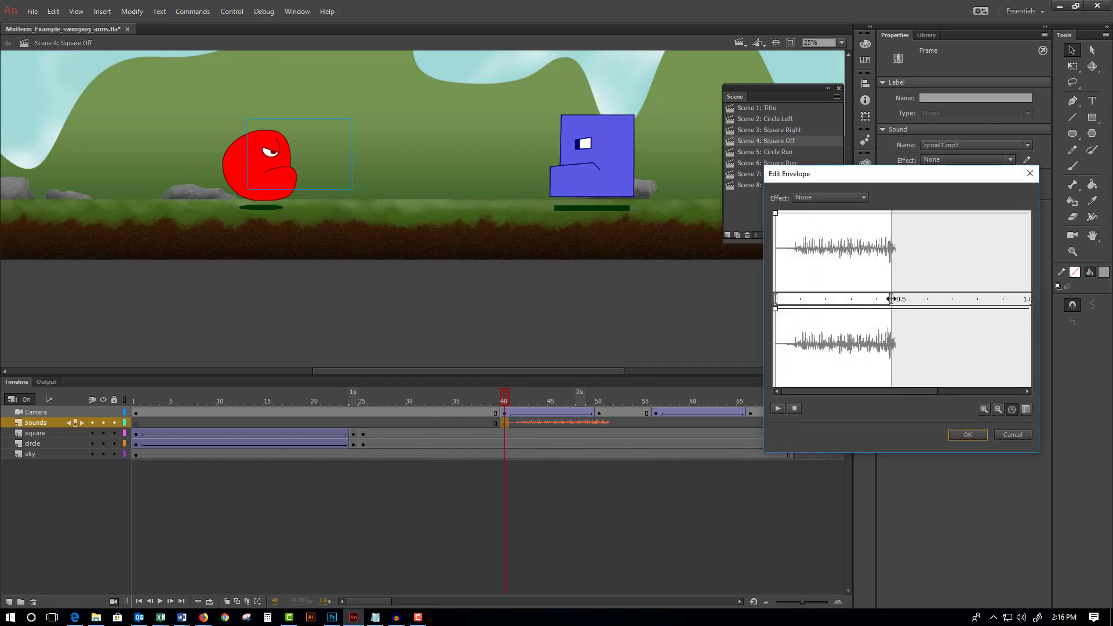
left_click(967, 434)
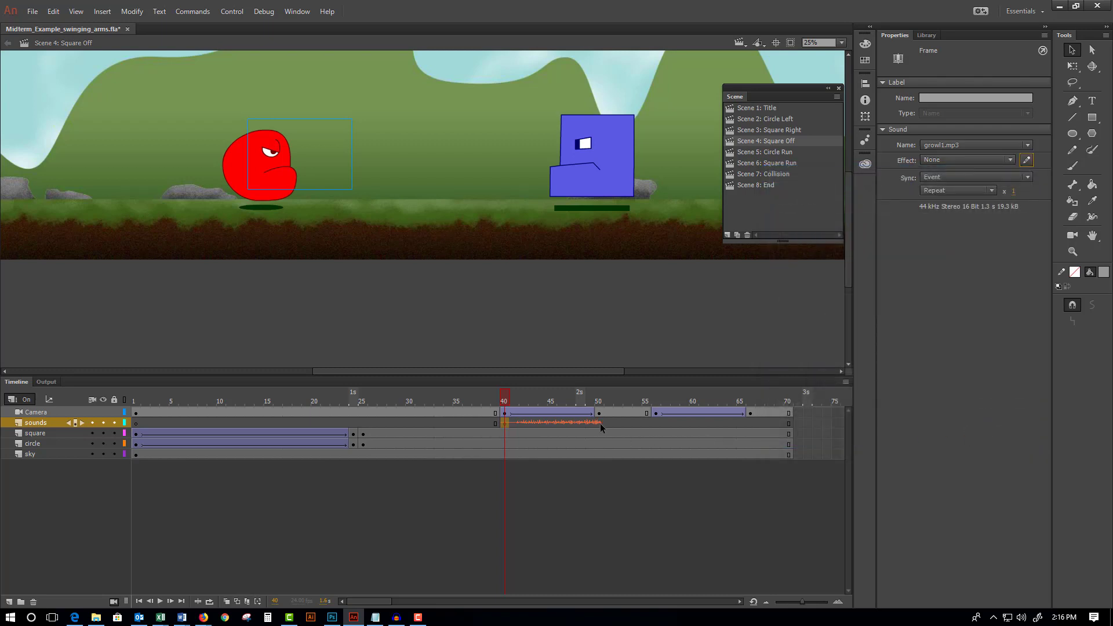
left_click(1026, 160)
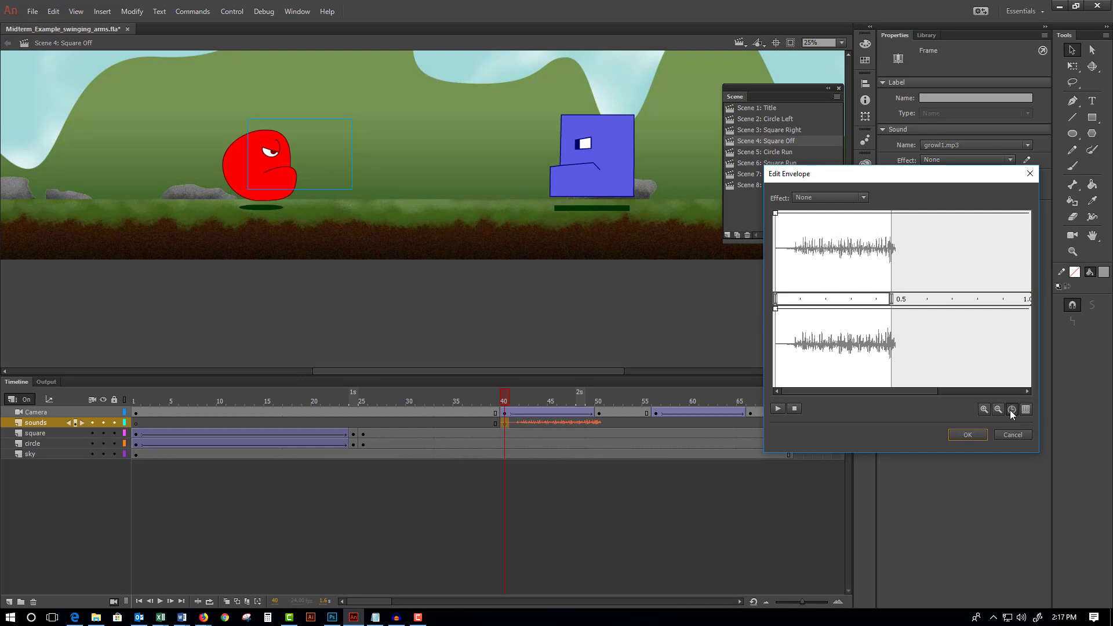
left_click(1024, 409)
left_click(972, 435)
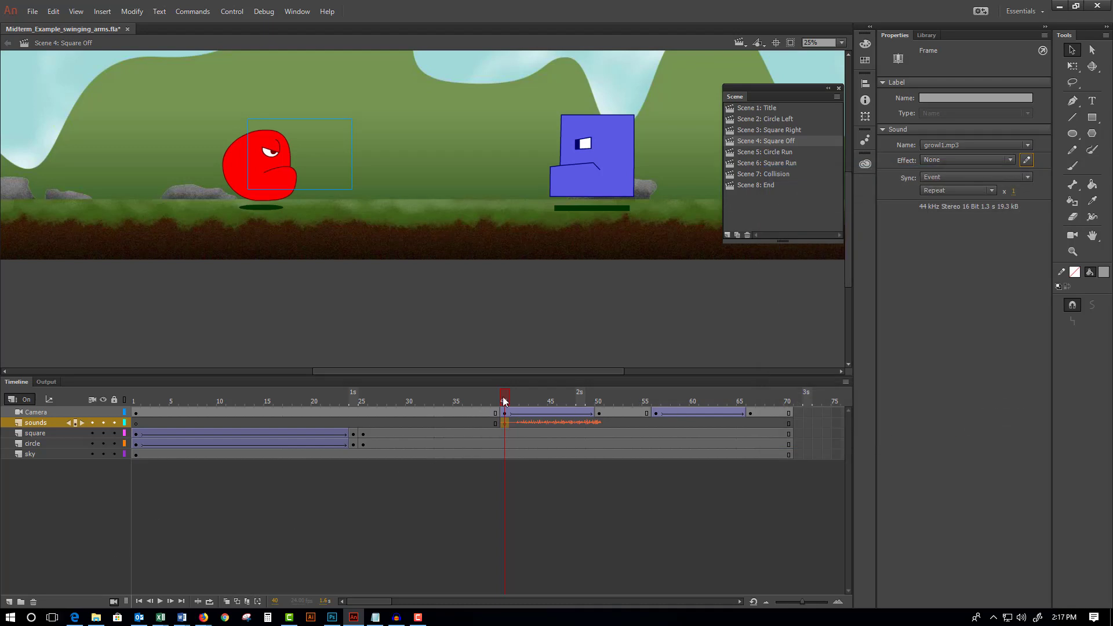
Play the Square Off scene from about frame 25, then test the whole movie to check the growl's timing and close the test.
left_click_drag(504, 399, 359, 404)
left_click(160, 602)
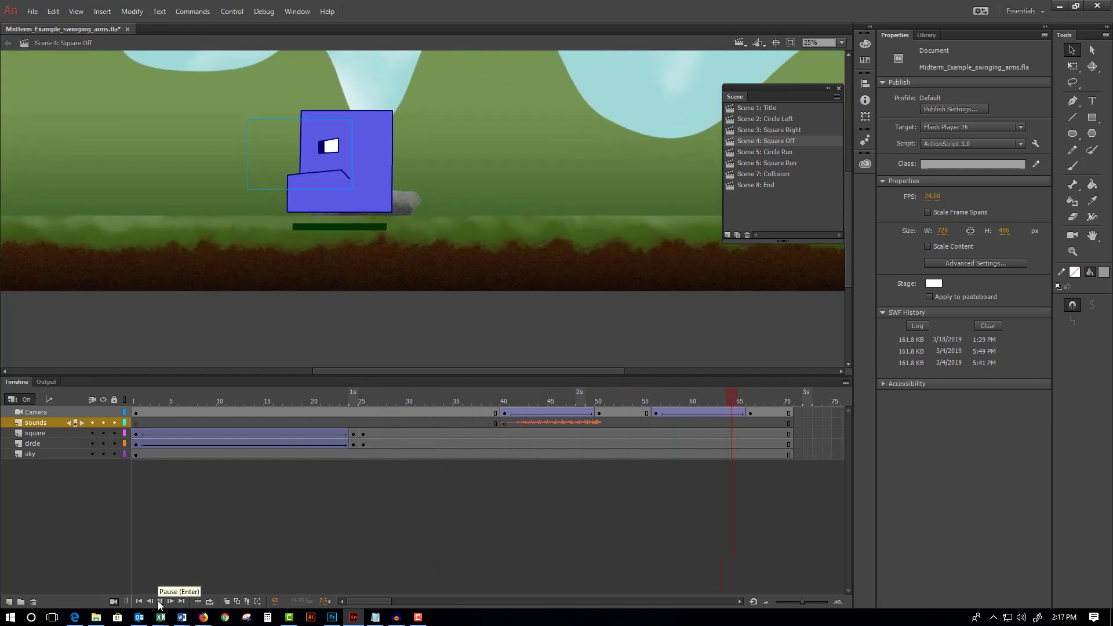
left_click(589, 423)
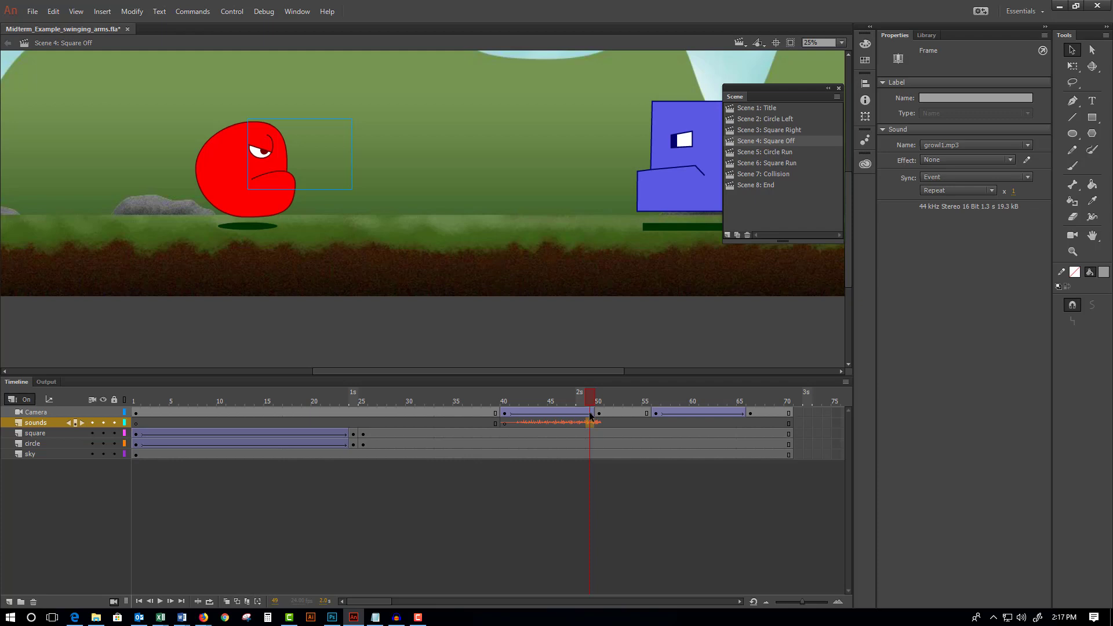
key("ctrl+Return")
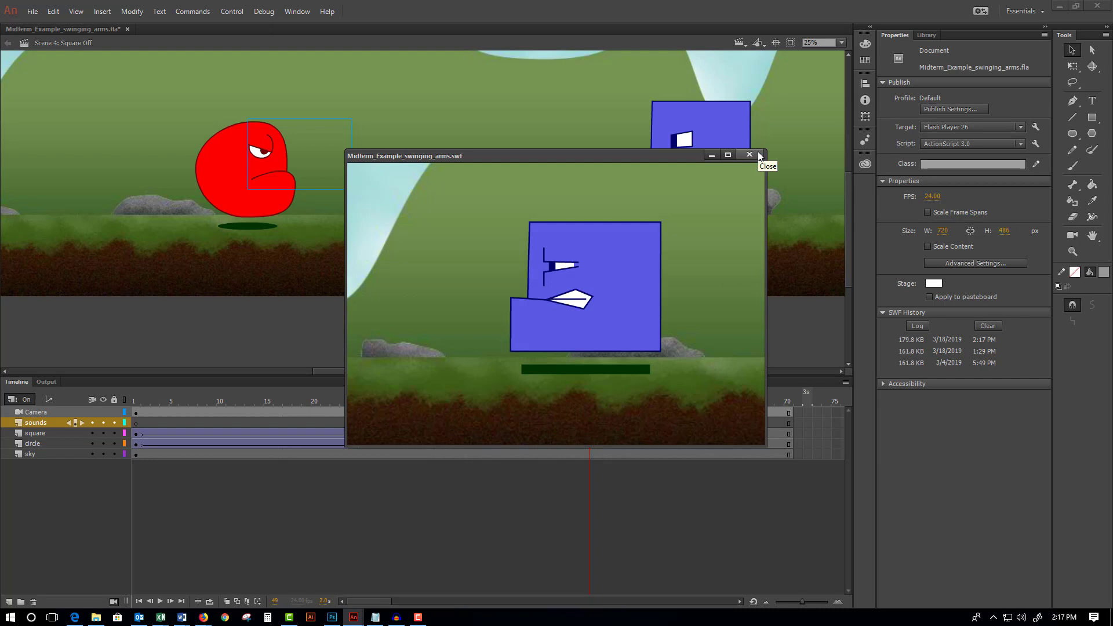
left_click(758, 156)
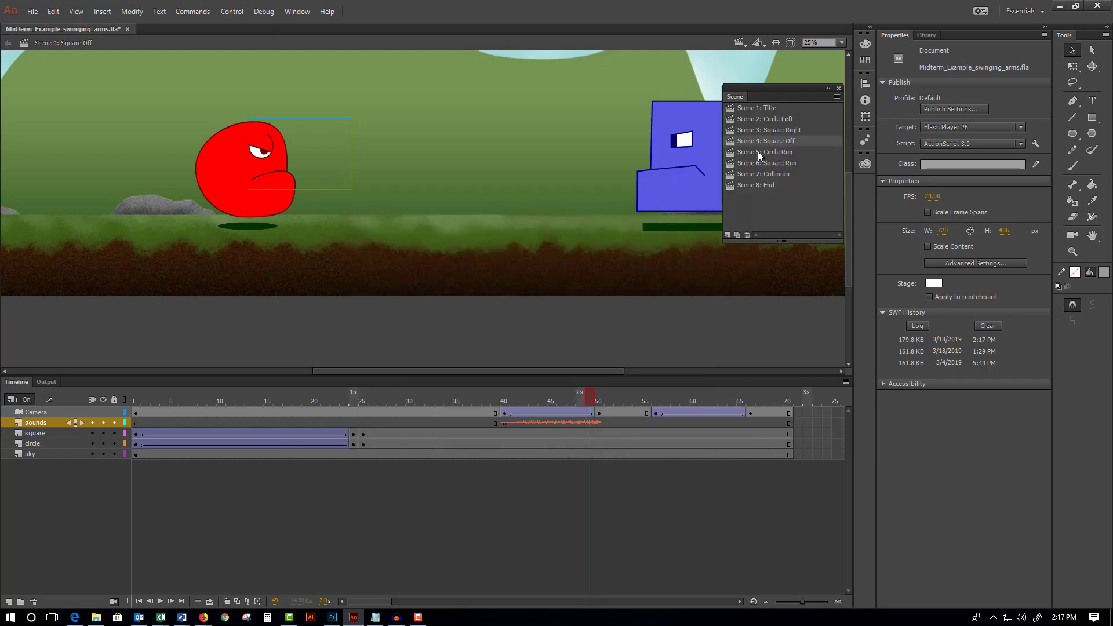